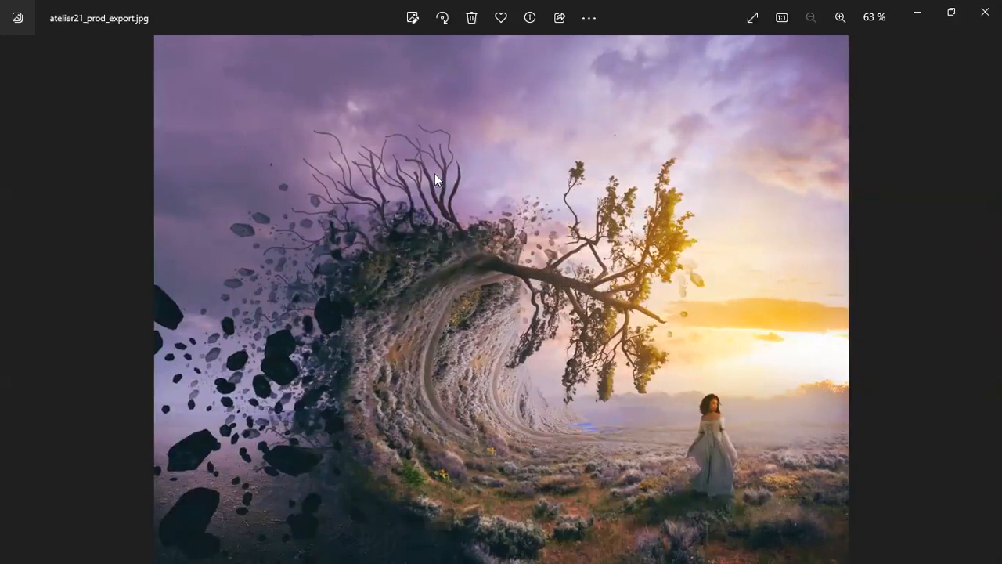
# Switch to Photoshop and create a new document 1500 pixels wide and 1140 pixels high
pyautogui.hotkey('alt', 'Tab')
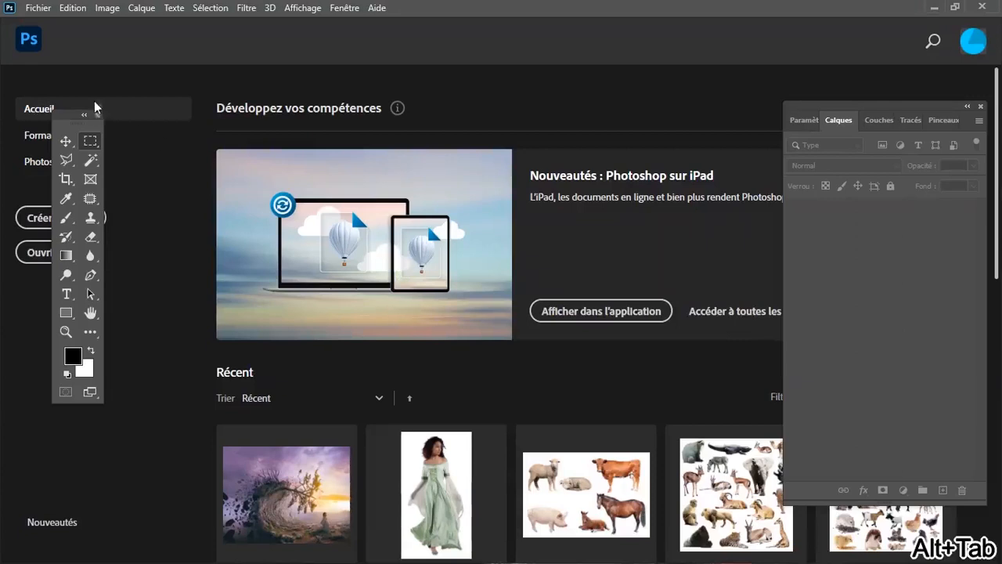
pyautogui.click(39, 9)
pyautogui.click(61, 26)
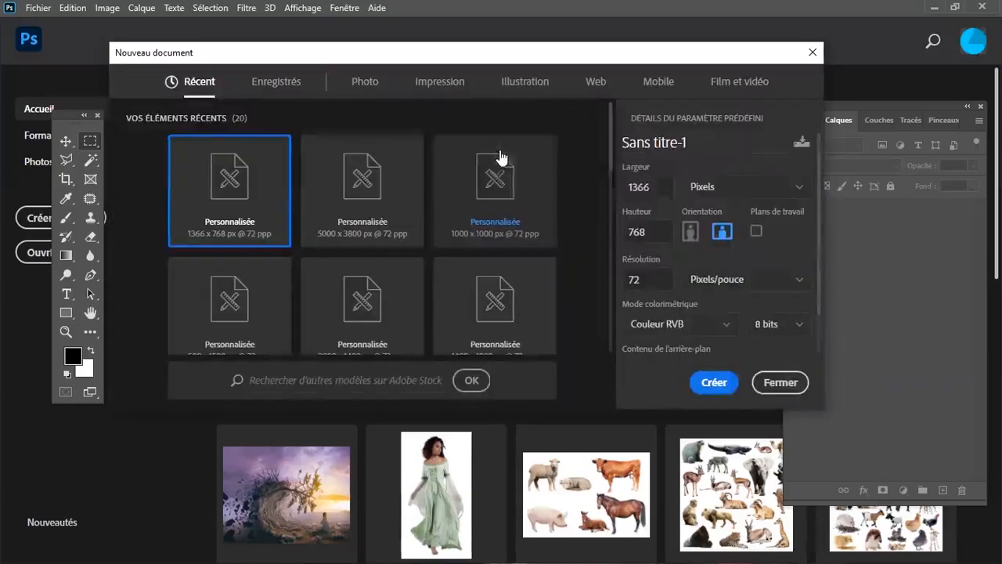
pyautogui.doubleClick(654, 188)
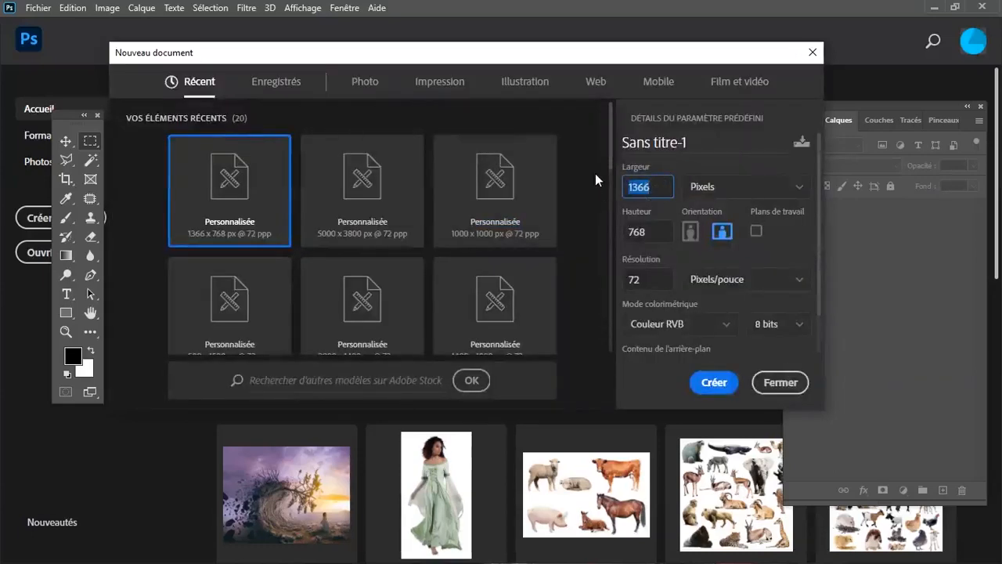
pyautogui.write('1500')
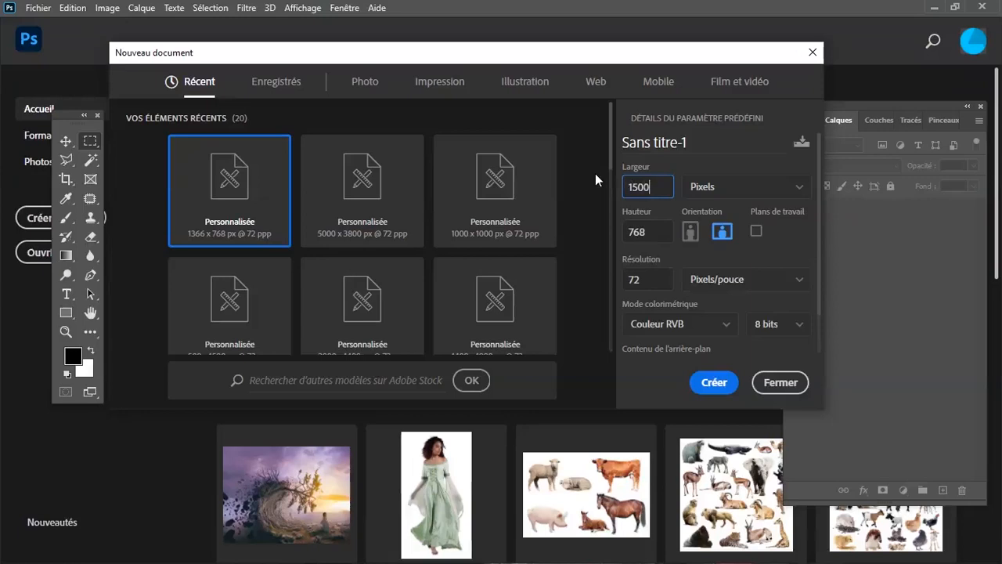
pyautogui.press('Tab')
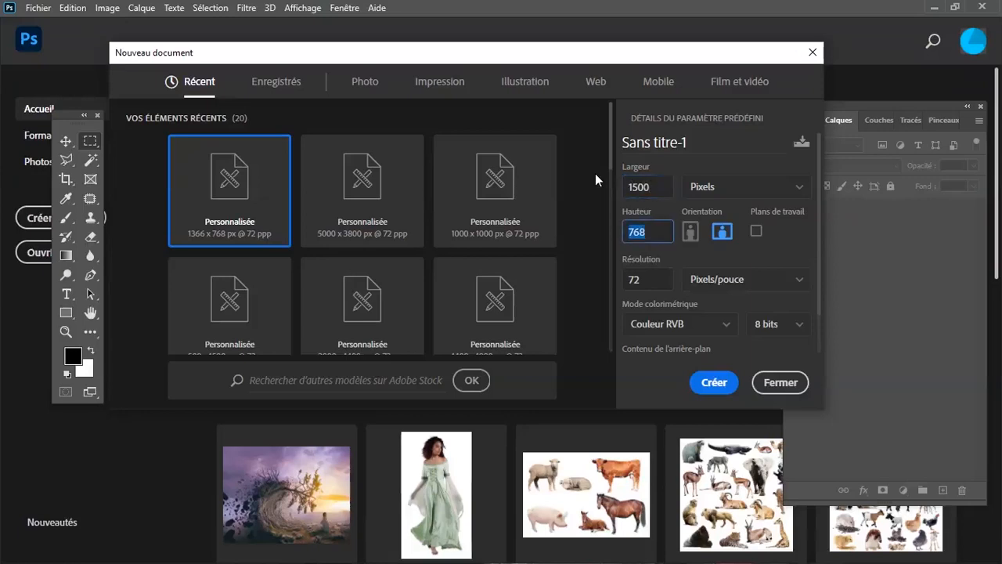
pyautogui.write('1140')
pyautogui.click(714, 383)
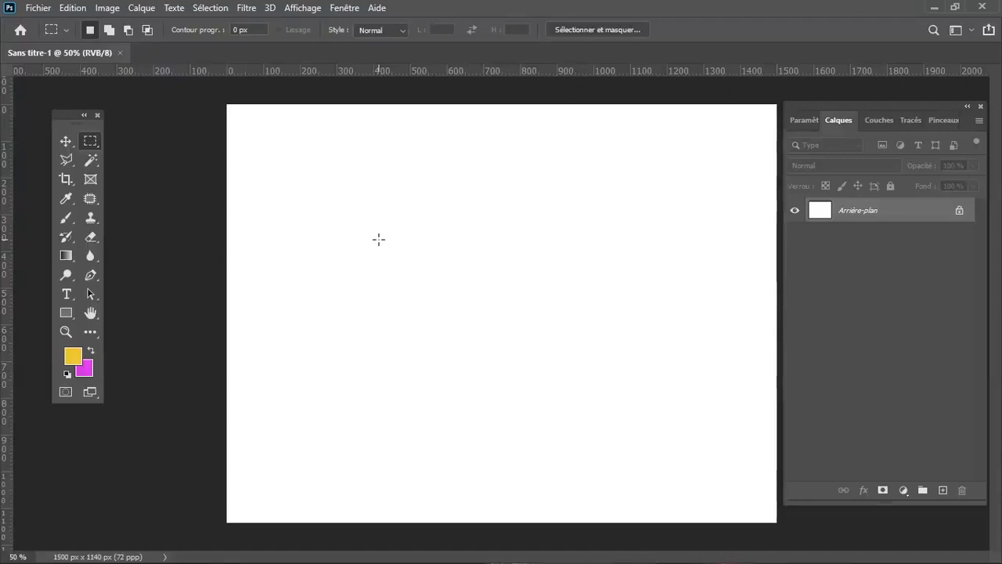
# Place sol.jpg from the sources folder into the document as an embedded image
pyautogui.click(40, 10)
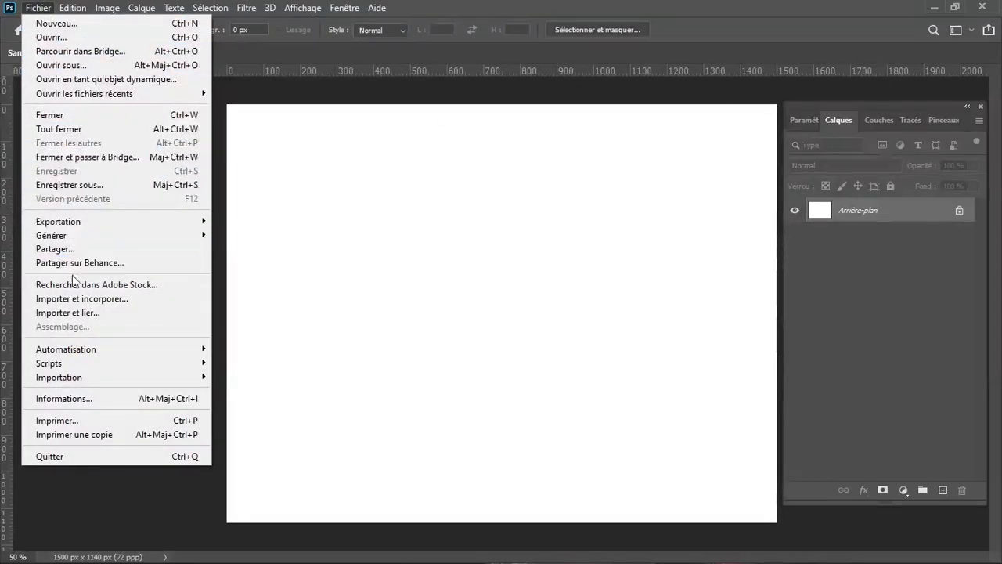
pyautogui.click(75, 298)
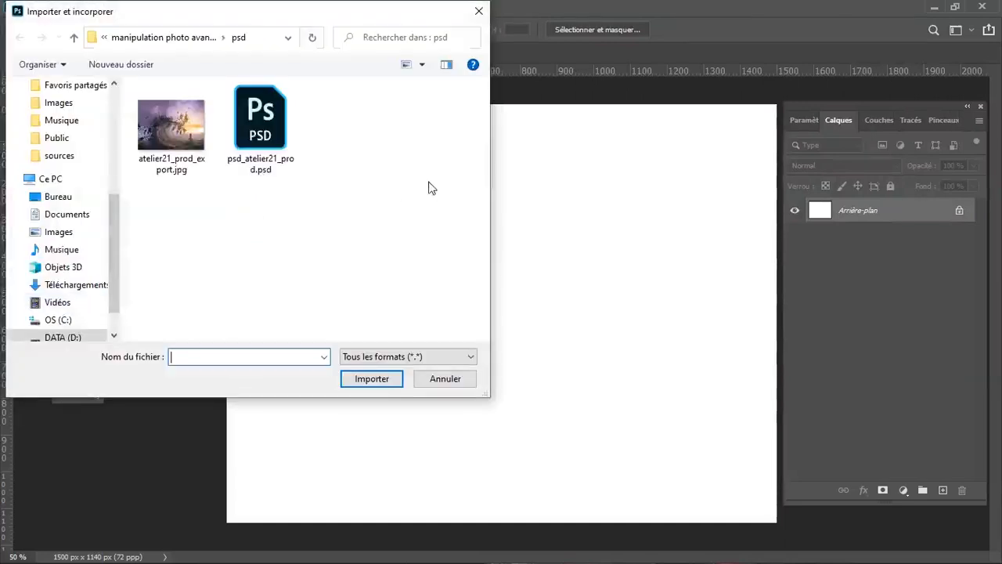
pyautogui.click(201, 38)
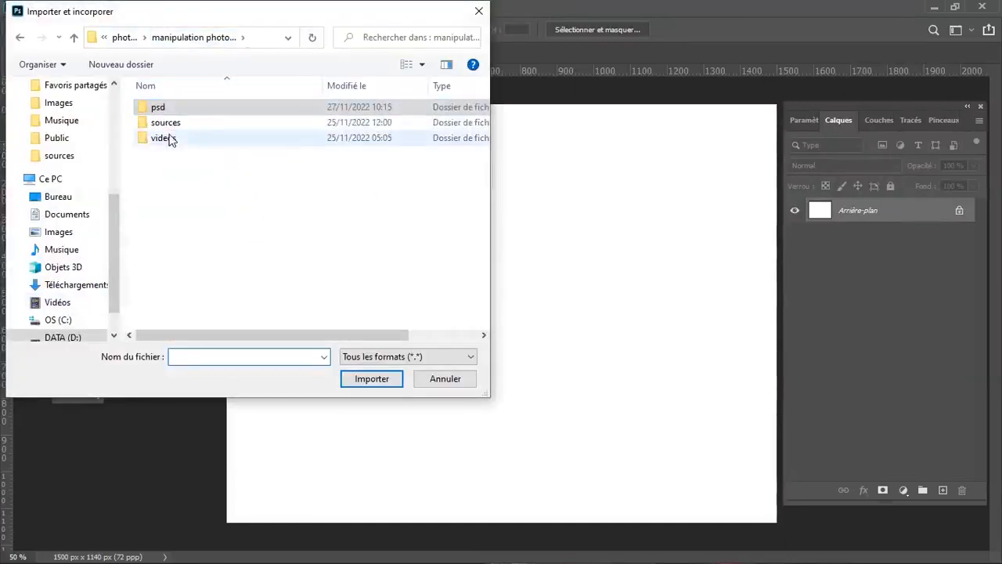
pyautogui.doubleClick(177, 125)
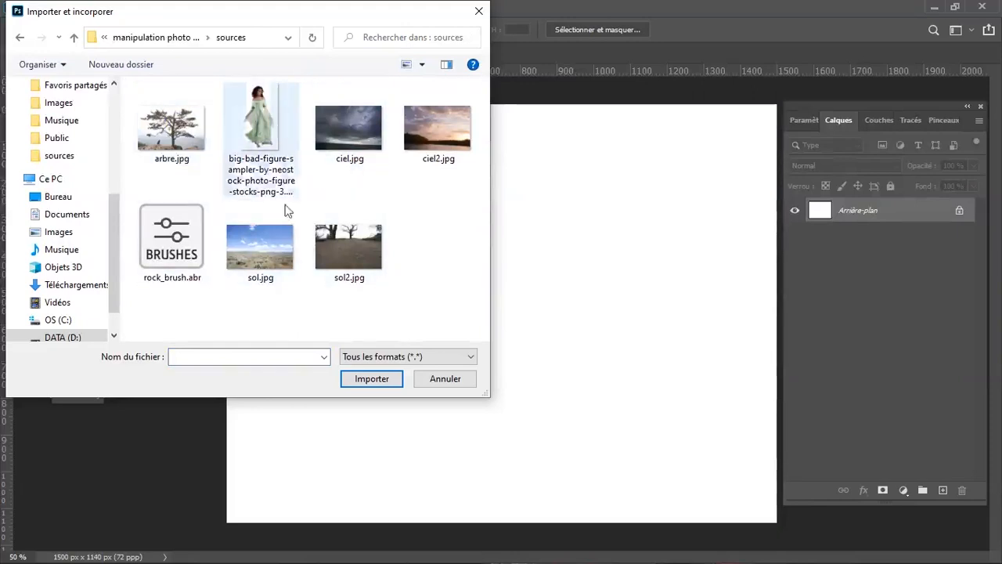
pyautogui.click(262, 251)
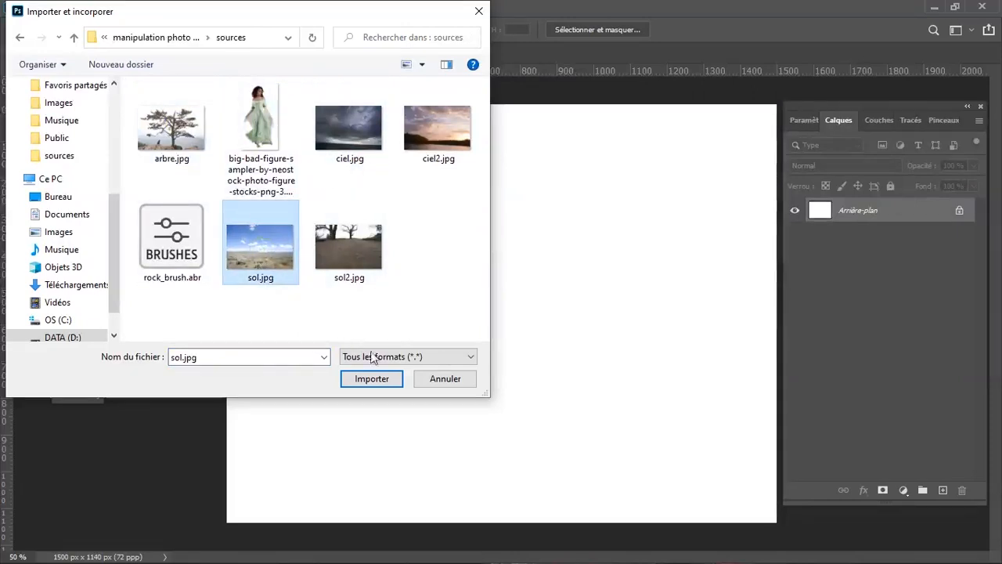
pyautogui.click(380, 383)
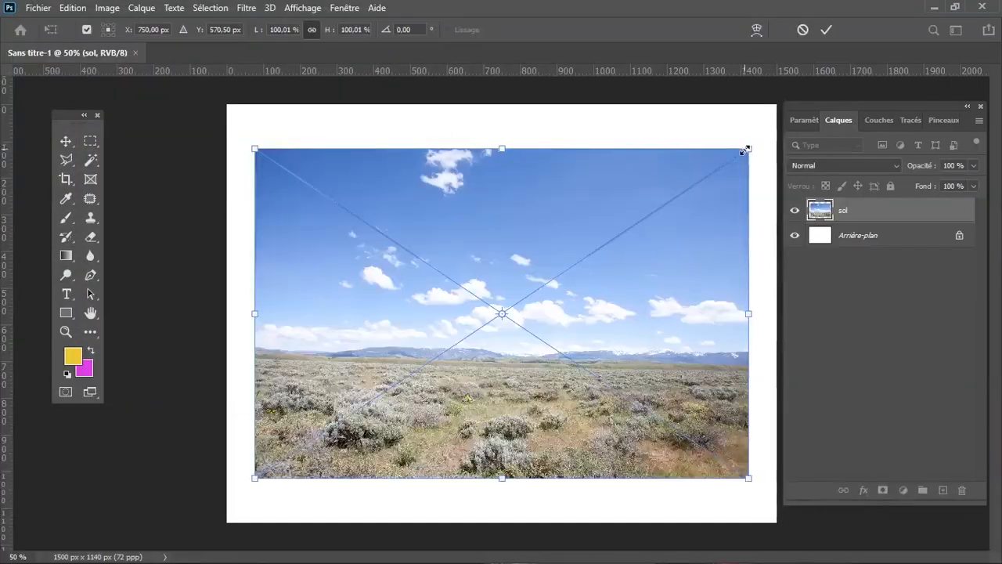
# Scale the placed sol image to about 113.3% so it spans the canvas width, and align it with the canvas's lower edge
pyautogui.moveTo(747, 149); pyautogui.dragTo(782, 136)
pyautogui.moveTo(645, 231); pyautogui.dragTo(655, 259)
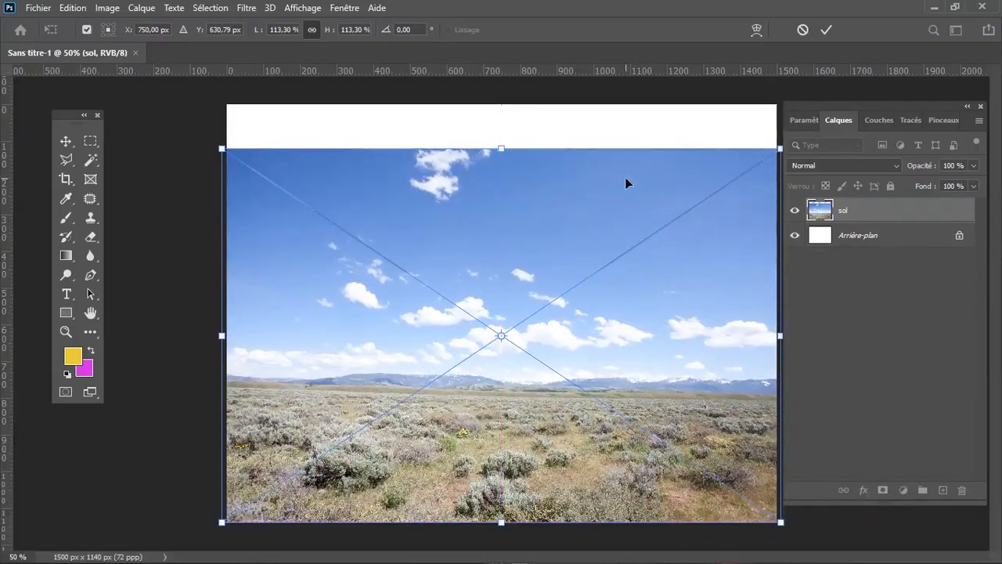
pyautogui.press('Return')
pyautogui.press('m')
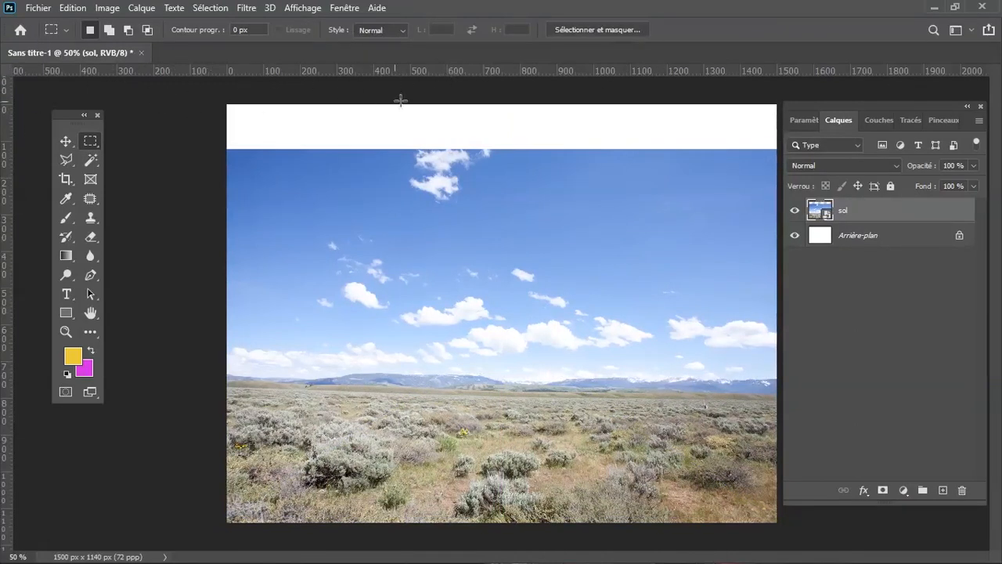
# Check that the rulers are enabled and place a horizontal guide along the photo's horizon
pyautogui.hotkey('ctrl', 'r')
pyautogui.hotkey('ctrl', 'r')
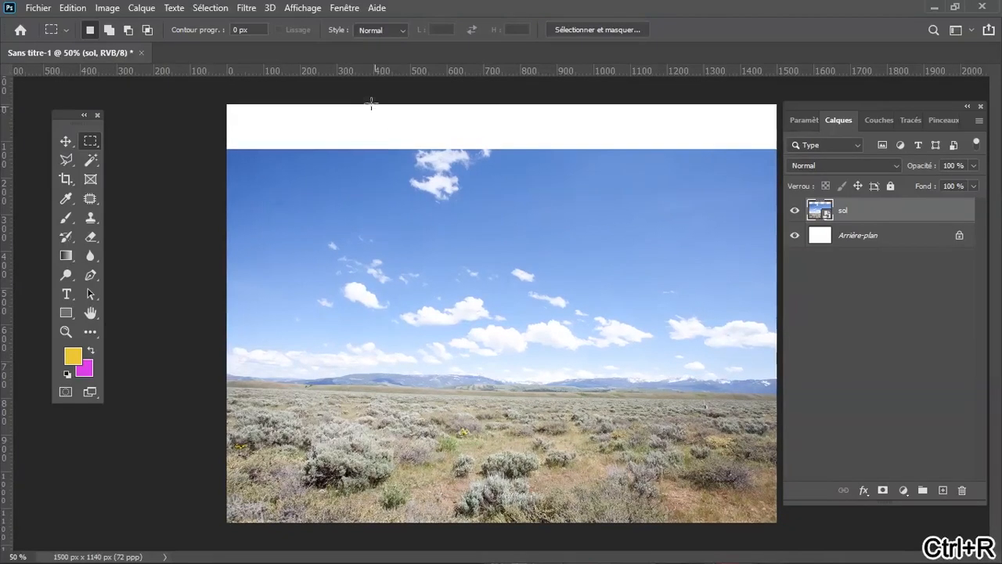
pyautogui.click(311, 8)
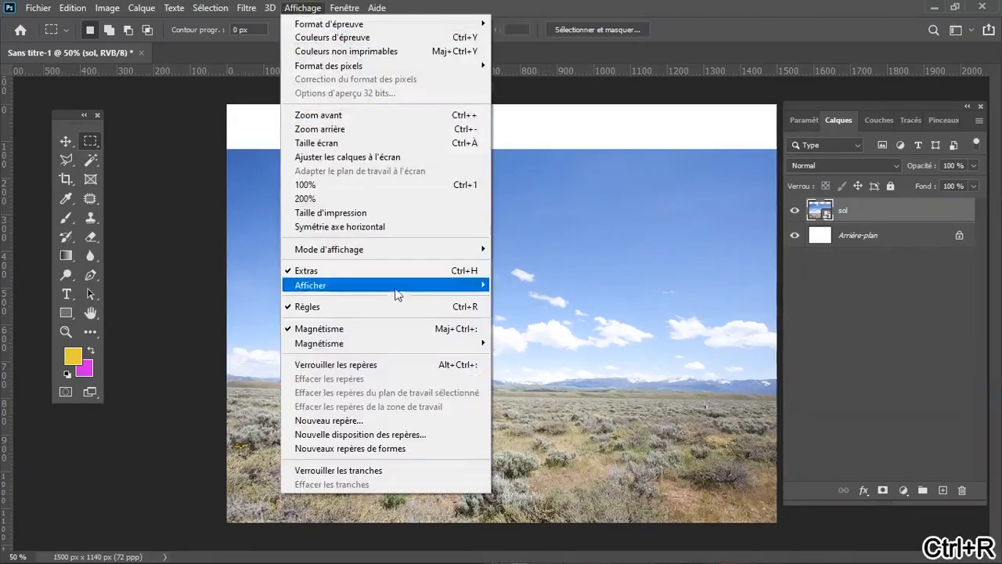
pyautogui.moveTo(403, 291)
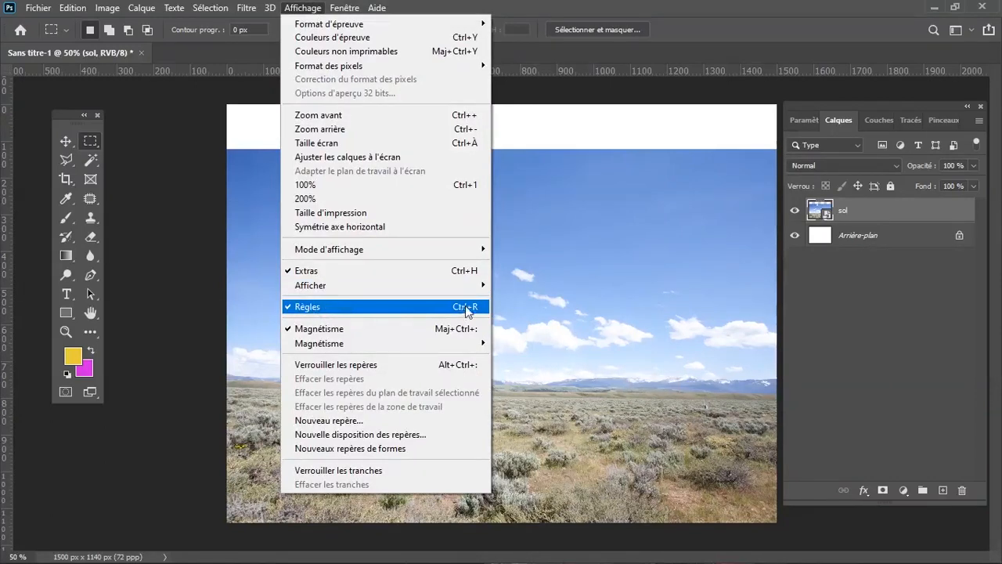
pyautogui.click(734, 17)
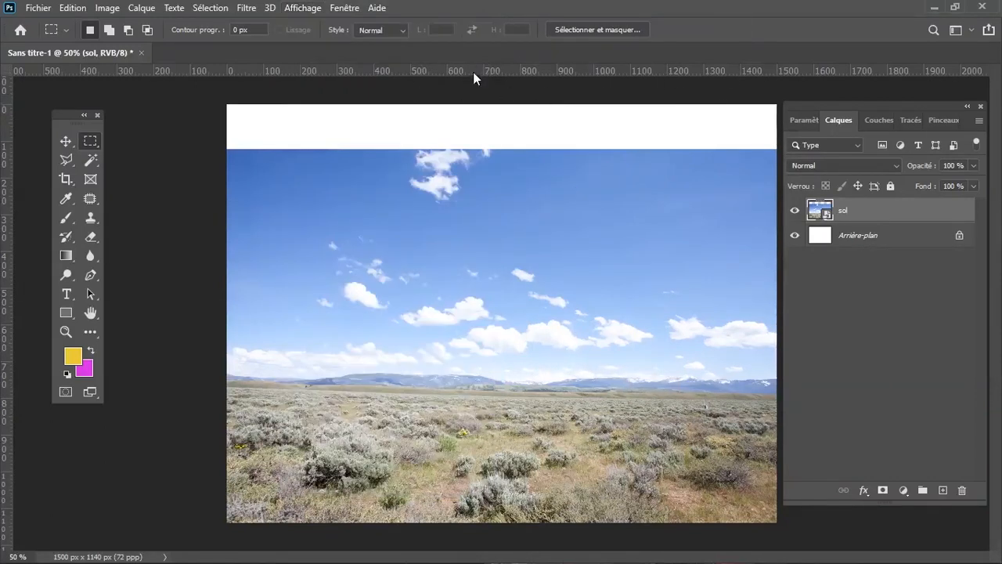
pyautogui.moveTo(478, 67)
pyautogui.mouseDown()
pyautogui.moveTo(483, 80)
pyautogui.moveTo(482, 70)
pyautogui.mouseUp()
pyautogui.moveTo(474, 70); pyautogui.dragTo(494, 385)
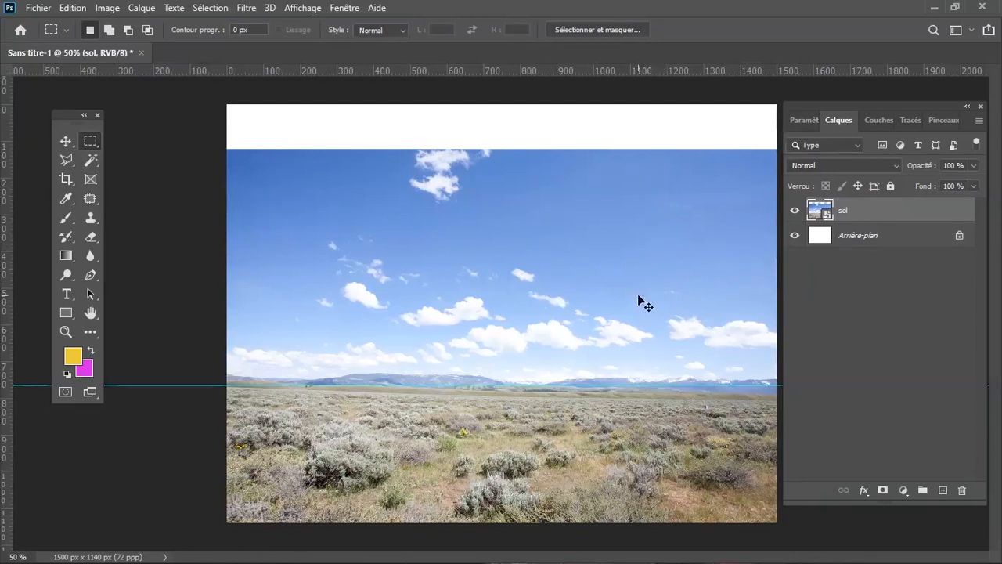
# Rotate the sol layer by about -1.17° to level its horizon, and remove the horizontal guide
pyautogui.hotkey('ctrl', 't')
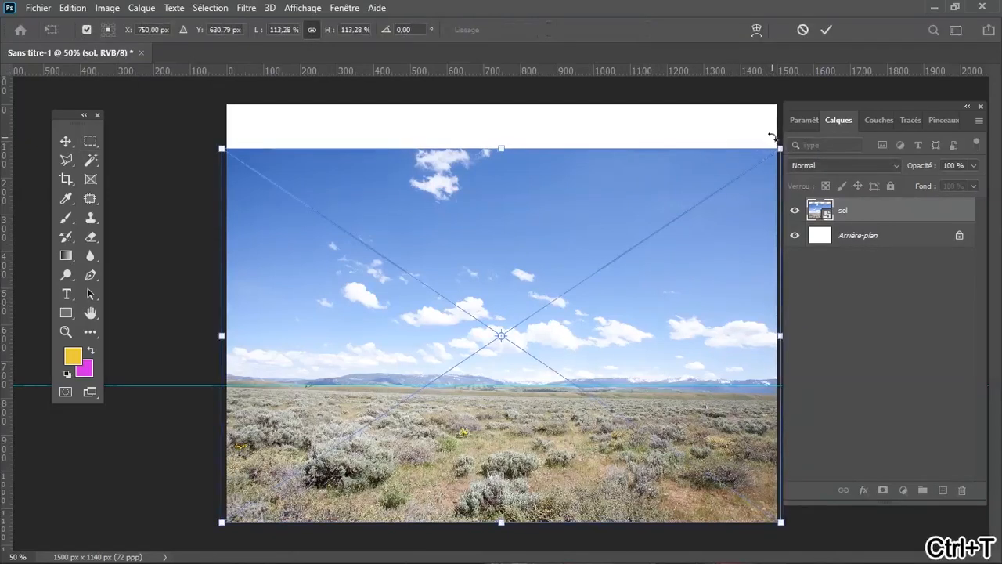
pyautogui.moveTo(775, 138); pyautogui.dragTo(767, 137)
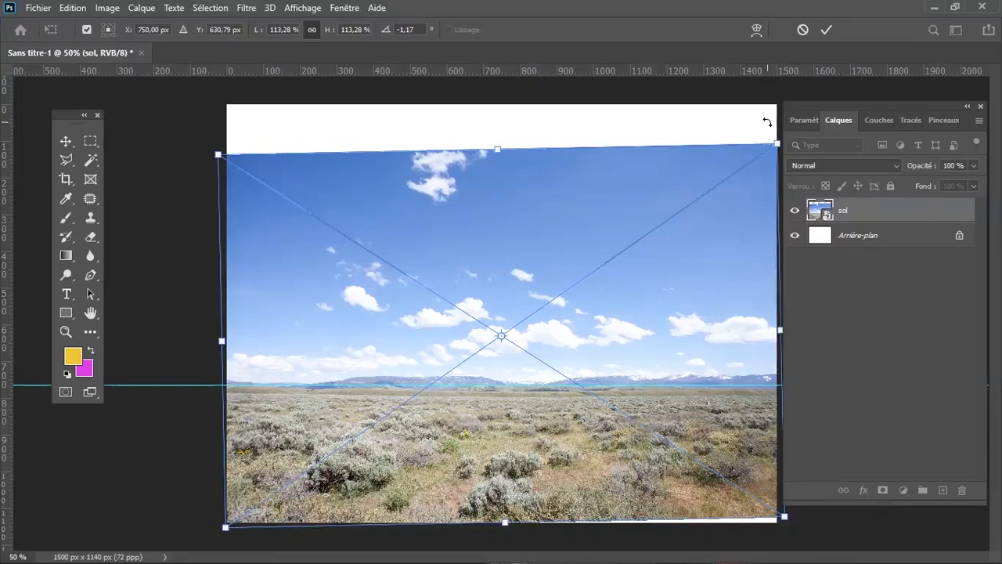
pyautogui.press('Return')
pyautogui.press('m')
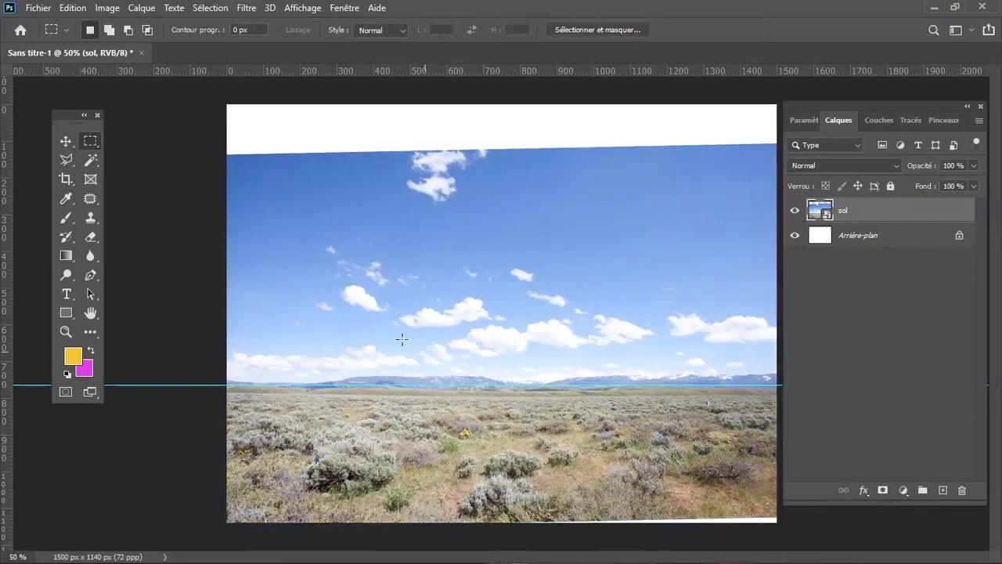
pyautogui.click(65, 140)
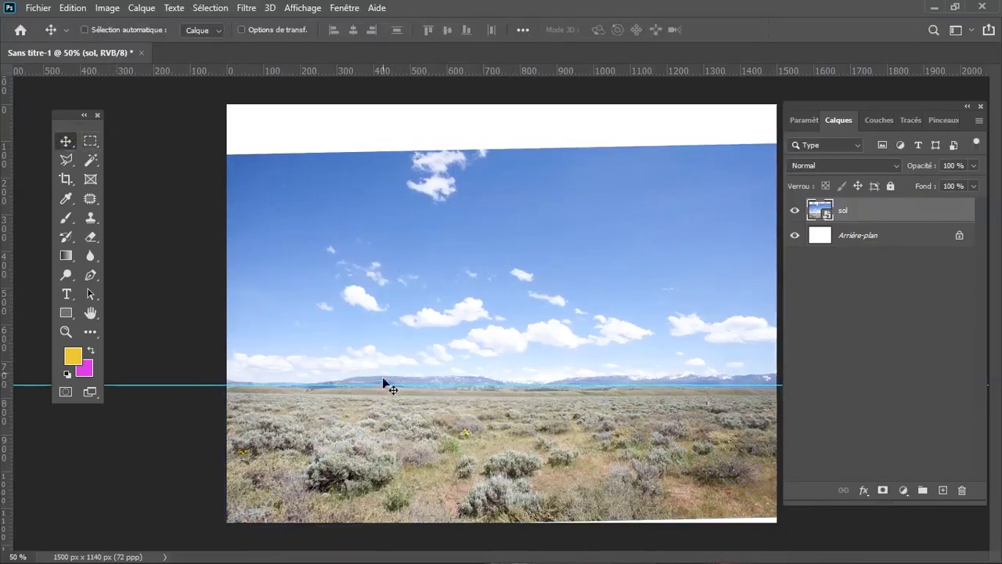
pyautogui.moveTo(380, 385); pyautogui.dragTo(502, 8)
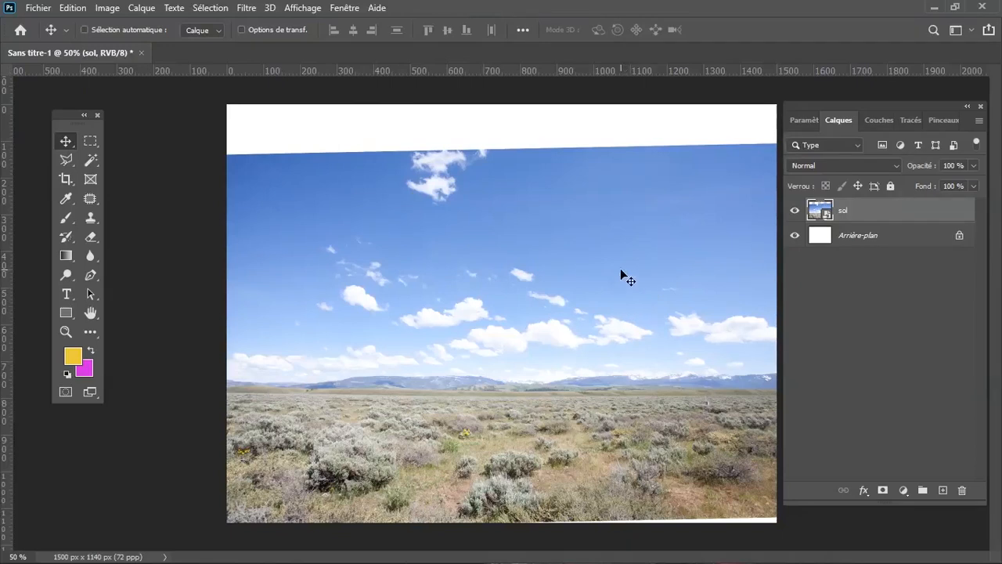
# Nudge the sol layer down until it covers the white gap along the canvas's lower edge
pyautogui.press('Down')
pyautogui.press('Down')
pyautogui.press('Down')
pyautogui.press('Down')
pyautogui.press('Down')
pyautogui.press('Down')
pyautogui.press('Down')
pyautogui.press('Down')
pyautogui.press('Down')
pyautogui.press('Down')
pyautogui.press('Down')
pyautogui.press('Down')
pyautogui.press('Down')
pyautogui.press('Down')
pyautogui.press('Down')
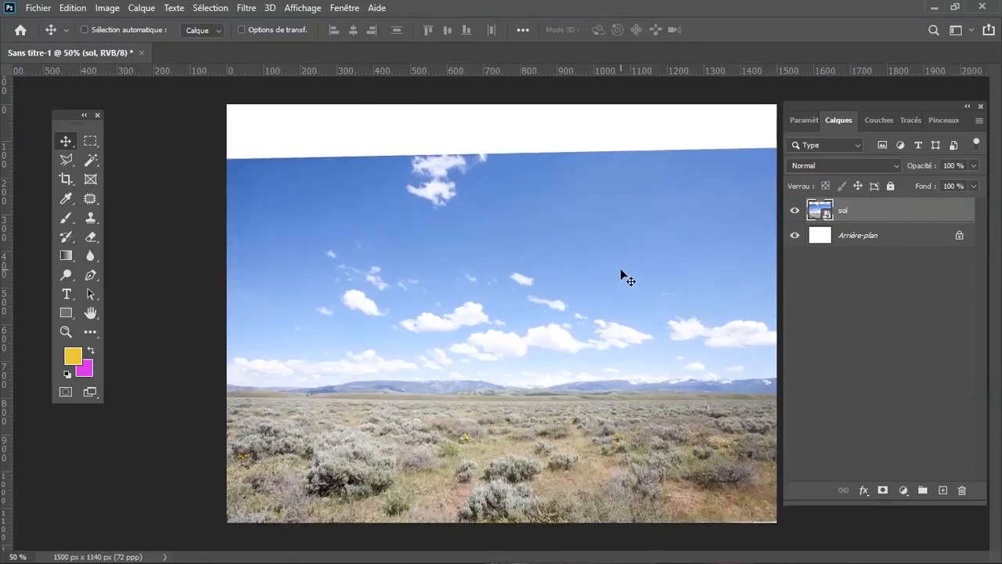
pyautogui.press('Down')
pyautogui.press('Down')
pyautogui.press('Down')
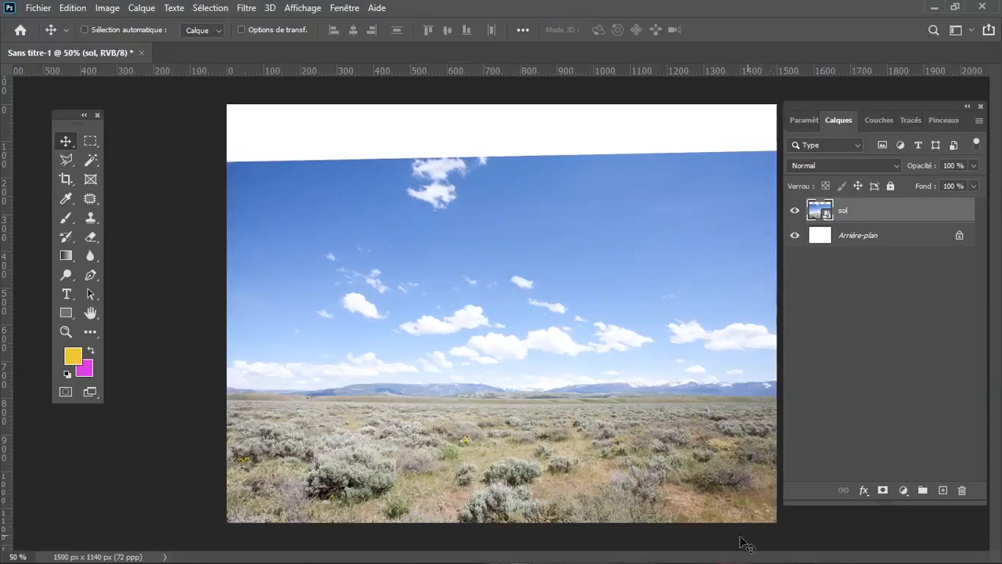
# Select the ground below the horizon with a rectangular marquee and copy it to a new layer
pyautogui.click(91, 141)
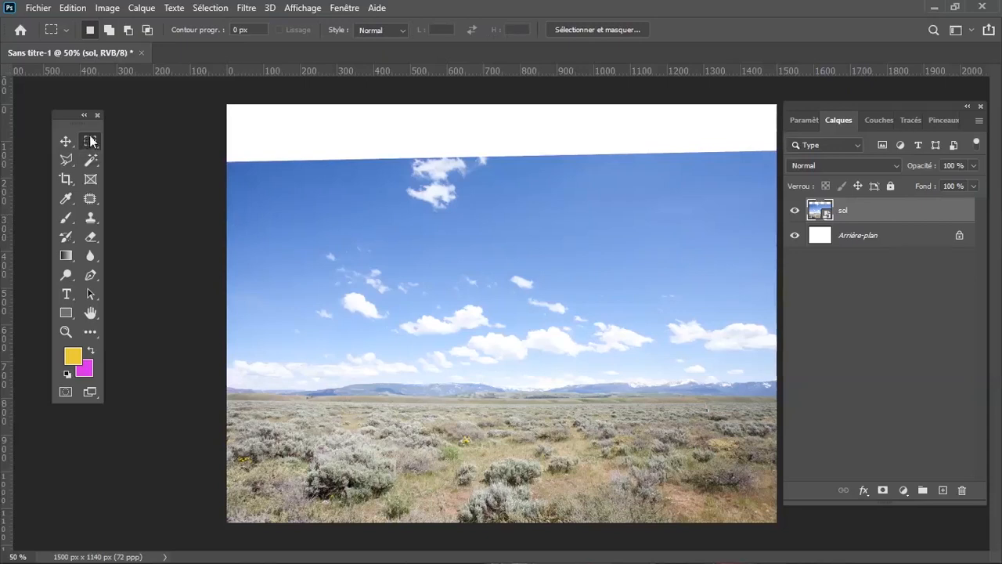
pyautogui.moveTo(195, 399); pyautogui.dragTo(794, 559)
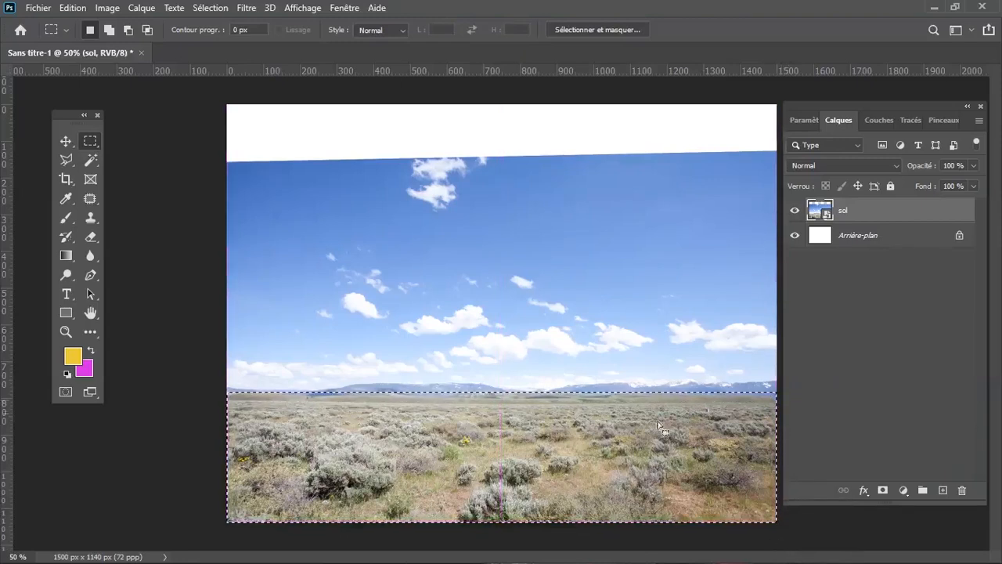
pyautogui.hotkey('ctrl', 'j')
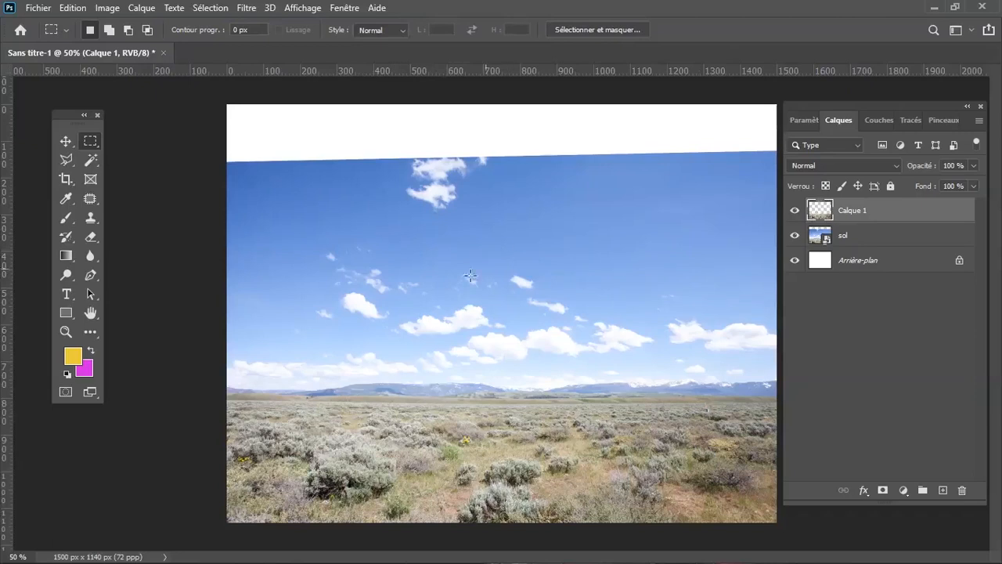
# Check the finished reference image, start a Puppet Warp on Calque 1, and pin the right half of the ground along its upper and lower edges
pyautogui.hotkey('alt', 'Tab')
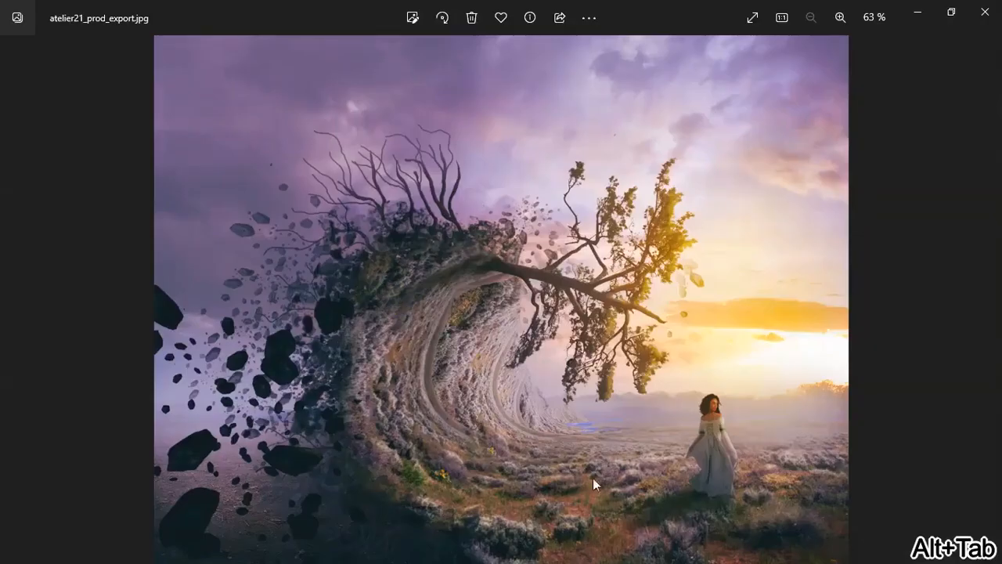
pyautogui.hotkey('alt', 'Tab')
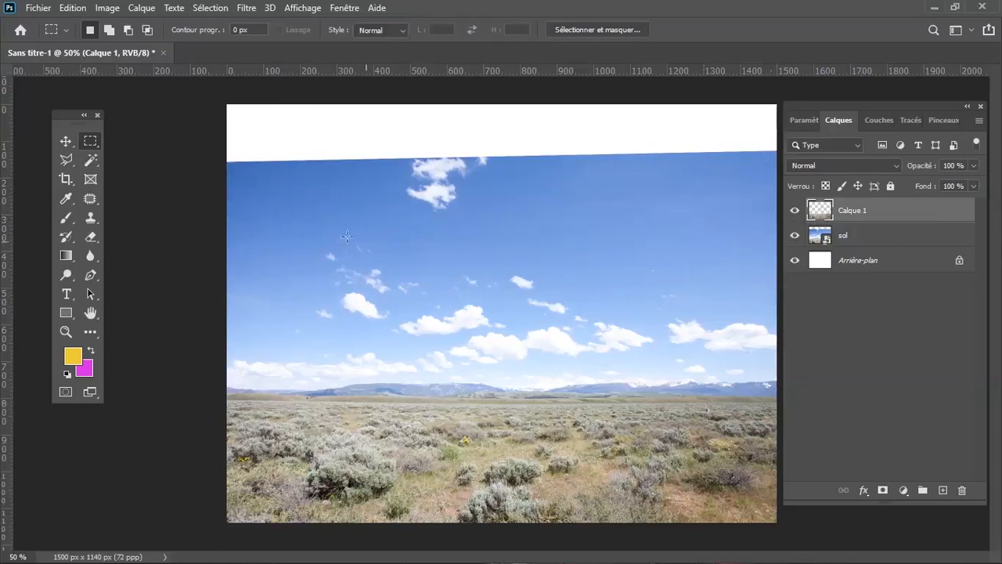
pyautogui.click(73, 9)
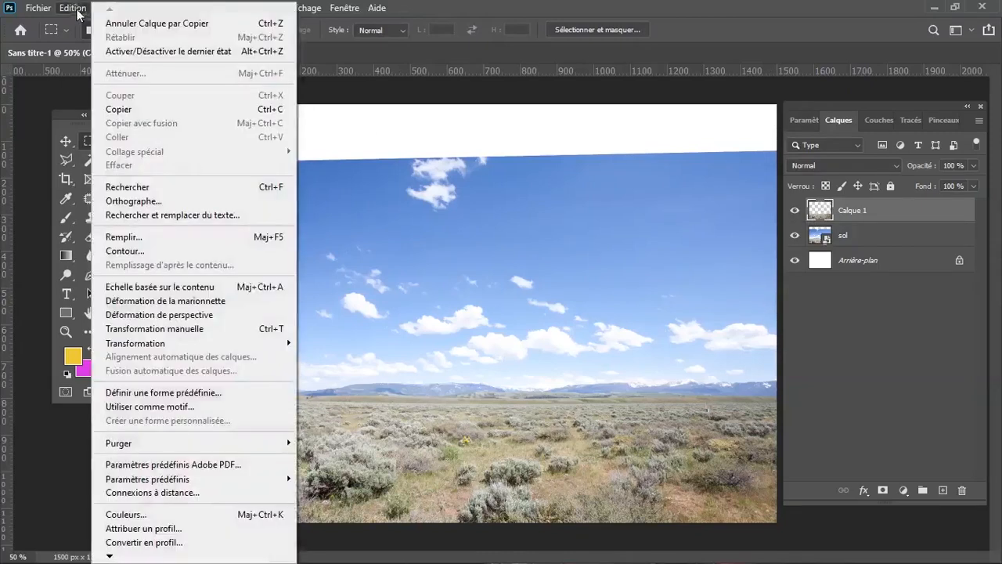
pyautogui.click(149, 302)
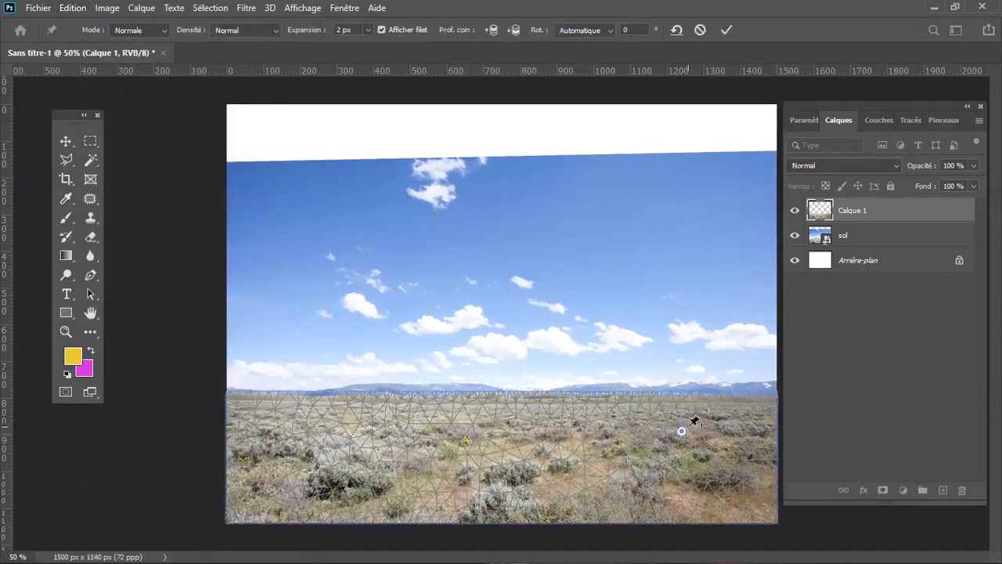
pyautogui.hotkey('ctrl', 'z')
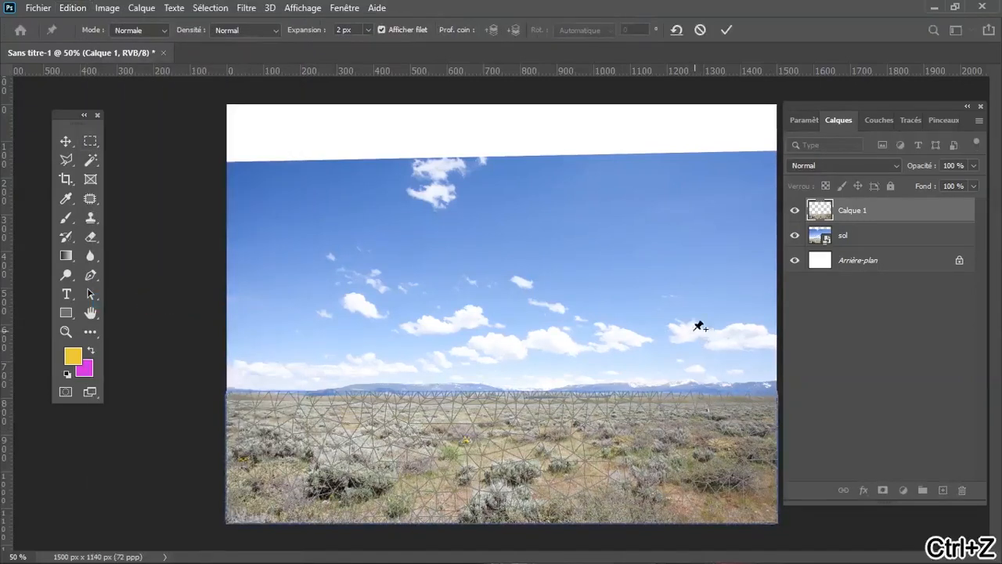
pyautogui.click(746, 409)
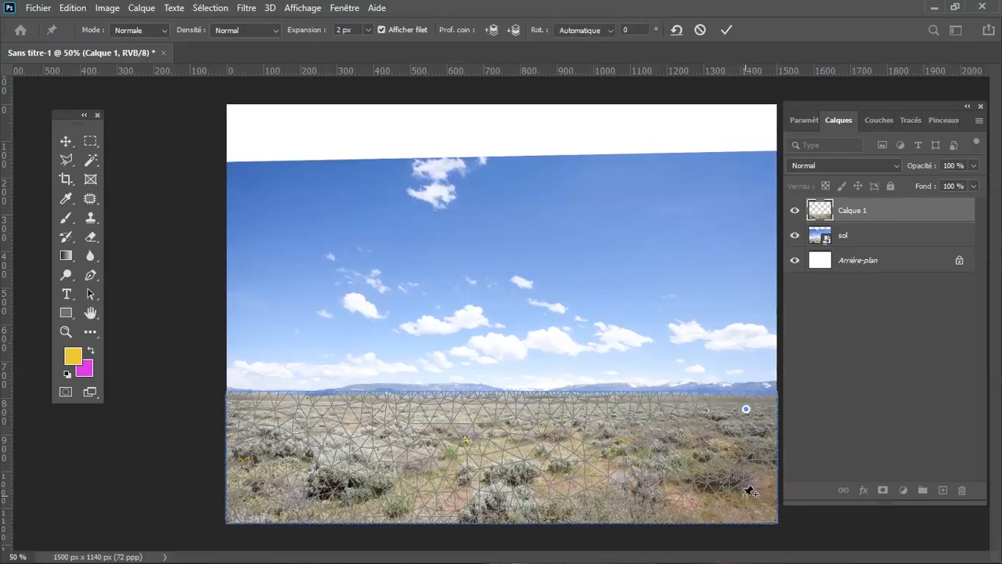
pyautogui.click(745, 495)
pyautogui.click(634, 407)
pyautogui.click(638, 503)
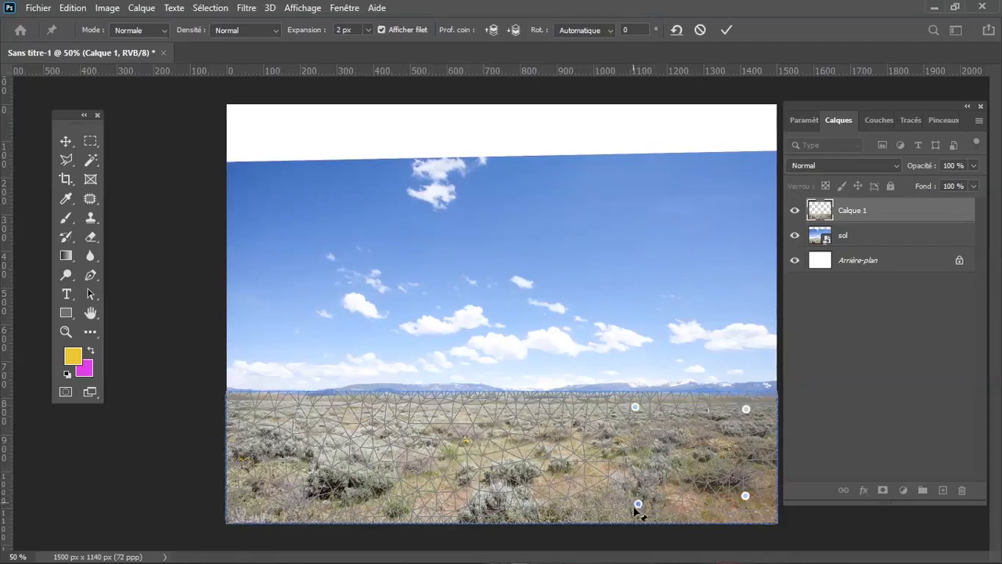
pyautogui.click(516, 405)
# Bend the left part of the ground upward with new pins along its upper edge, curling its end to the right like a wave
pyautogui.moveTo(460, 402); pyautogui.dragTo(485, 366)
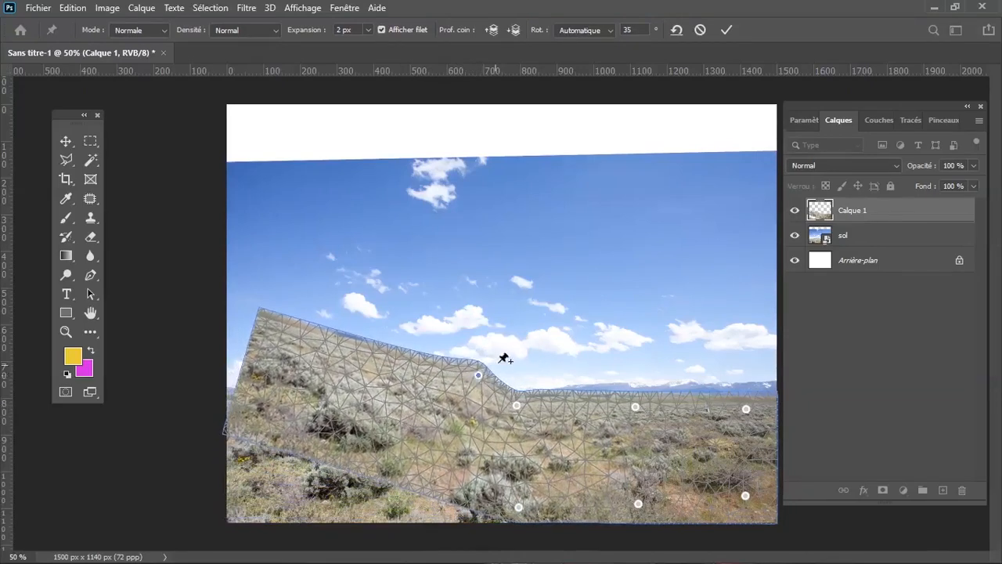
pyautogui.hotkey('ctrl', 'z')
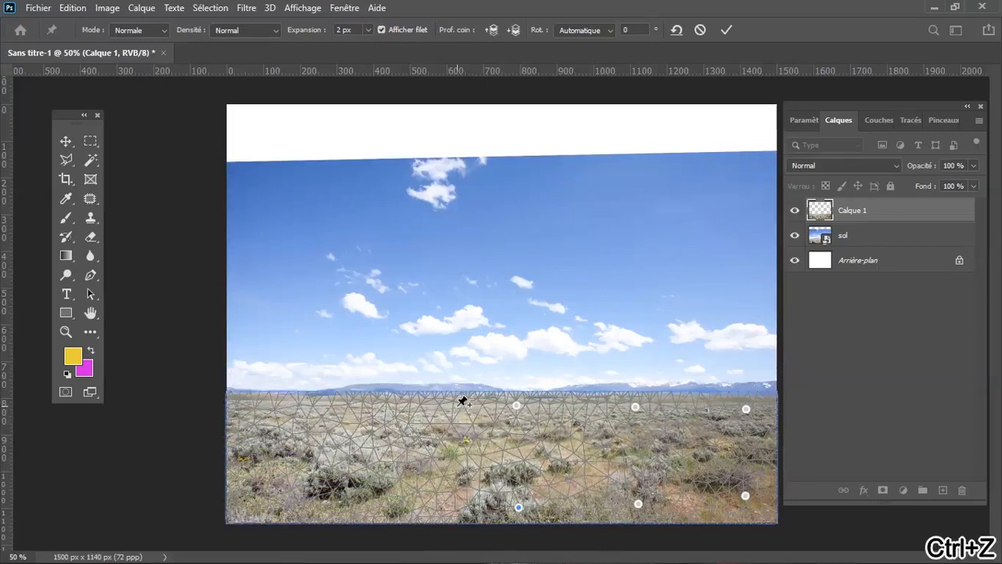
pyautogui.moveTo(462, 401); pyautogui.dragTo(503, 303)
pyautogui.moveTo(409, 317); pyautogui.dragTo(425, 322)
pyautogui.hotkey('ctrl', 'z')
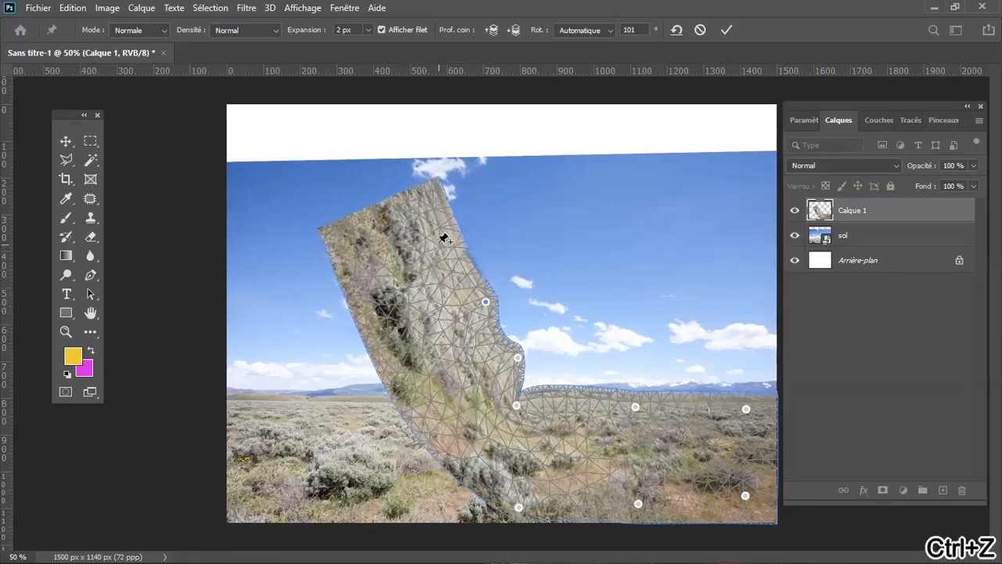
pyautogui.moveTo(446, 217); pyautogui.dragTo(514, 248)
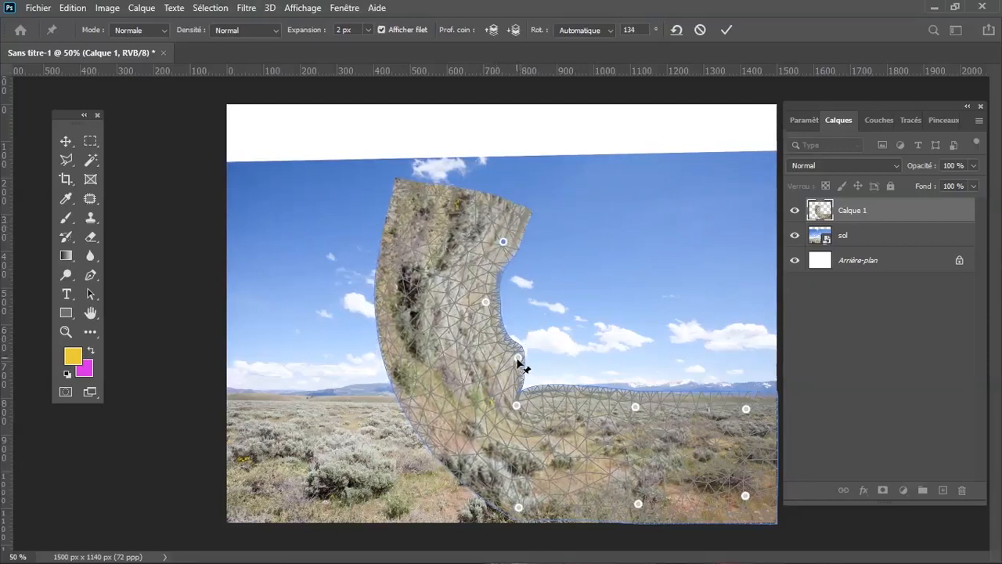
# Smooth the wave's inner curve by shifting its pins outward, widen the base to the left, and curl the tip slightly further
pyautogui.moveTo(517, 357); pyautogui.dragTo(490, 363)
pyautogui.moveTo(486, 302); pyautogui.dragTo(481, 299)
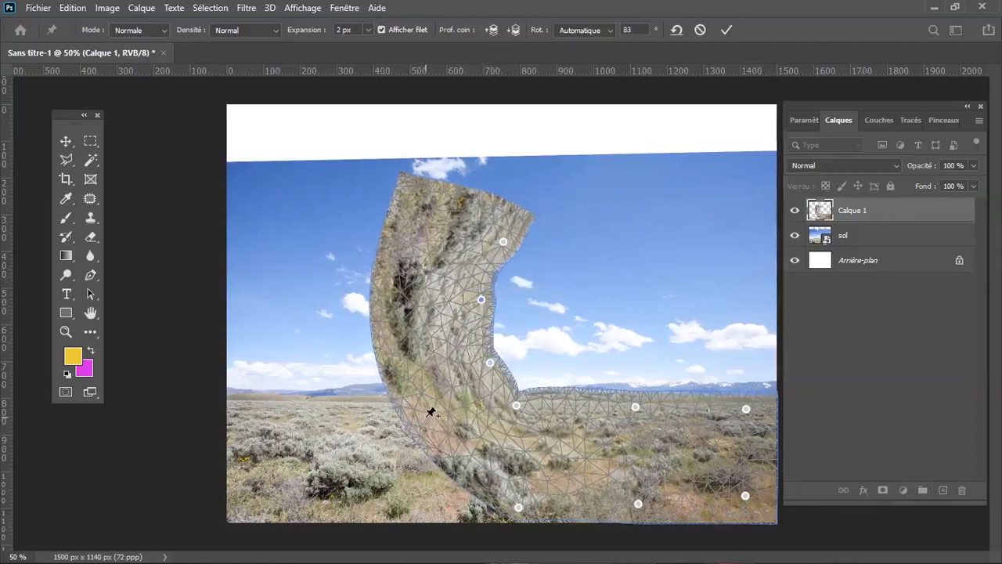
pyautogui.moveTo(518, 509); pyautogui.dragTo(477, 513)
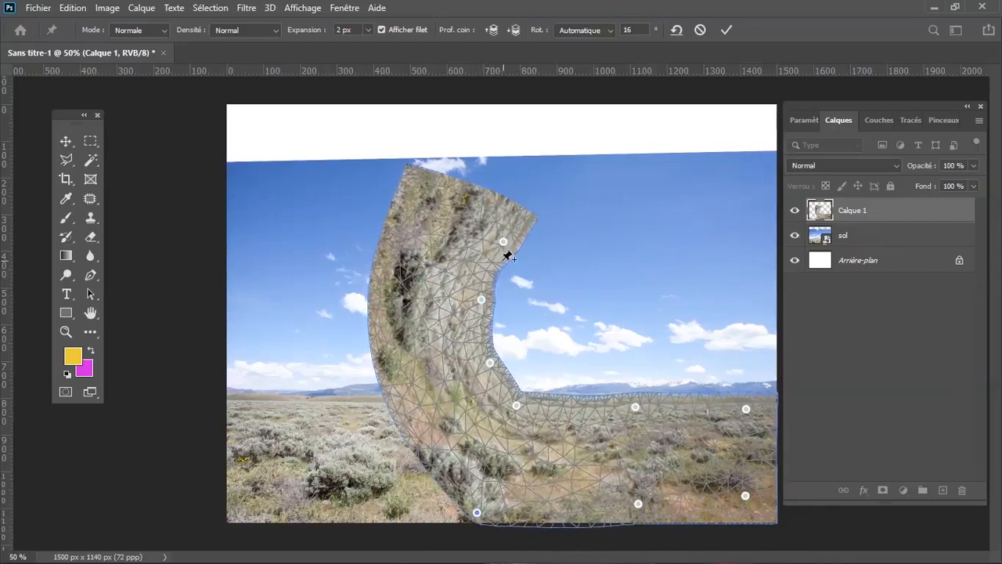
pyautogui.moveTo(506, 243); pyautogui.dragTo(512, 248)
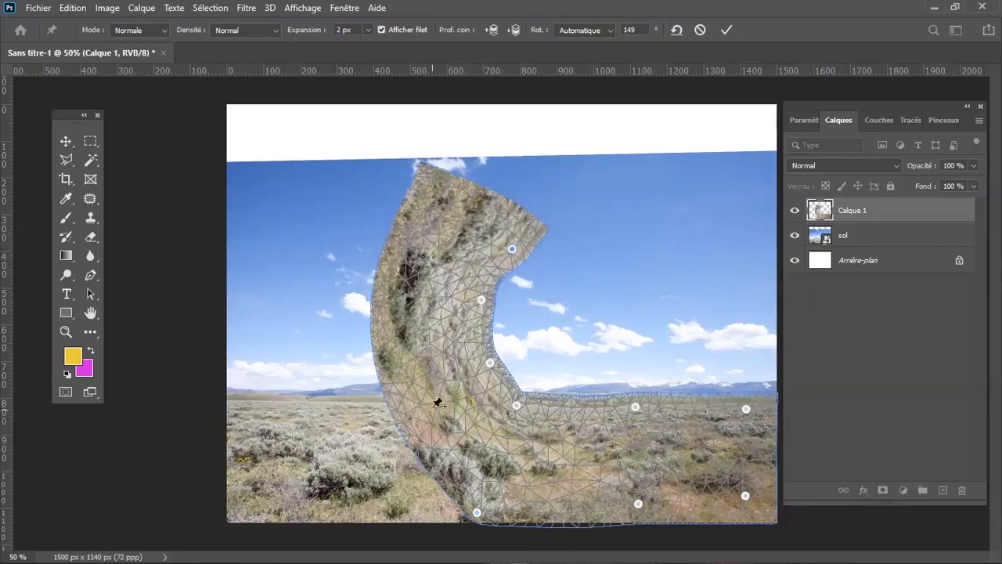
# Round out the wave's back and crest by adding pins on the outer edge and tip and moving the upper inner pins left
pyautogui.click(398, 300)
pyautogui.moveTo(398, 299); pyautogui.dragTo(382, 300)
pyautogui.moveTo(481, 300); pyautogui.dragTo(457, 301)
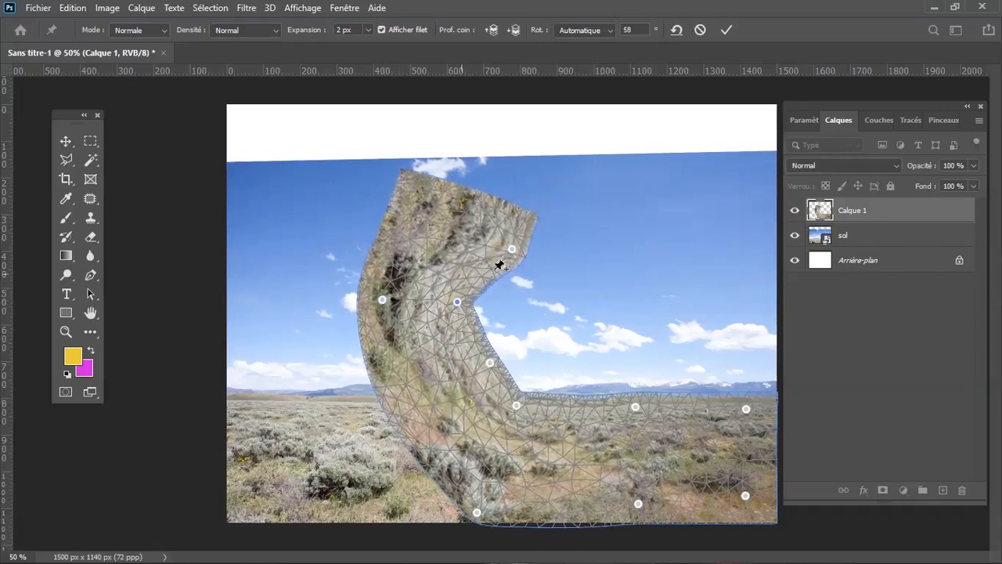
pyautogui.moveTo(510, 252); pyautogui.dragTo(472, 245)
pyautogui.moveTo(495, 211); pyautogui.dragTo(501, 220)
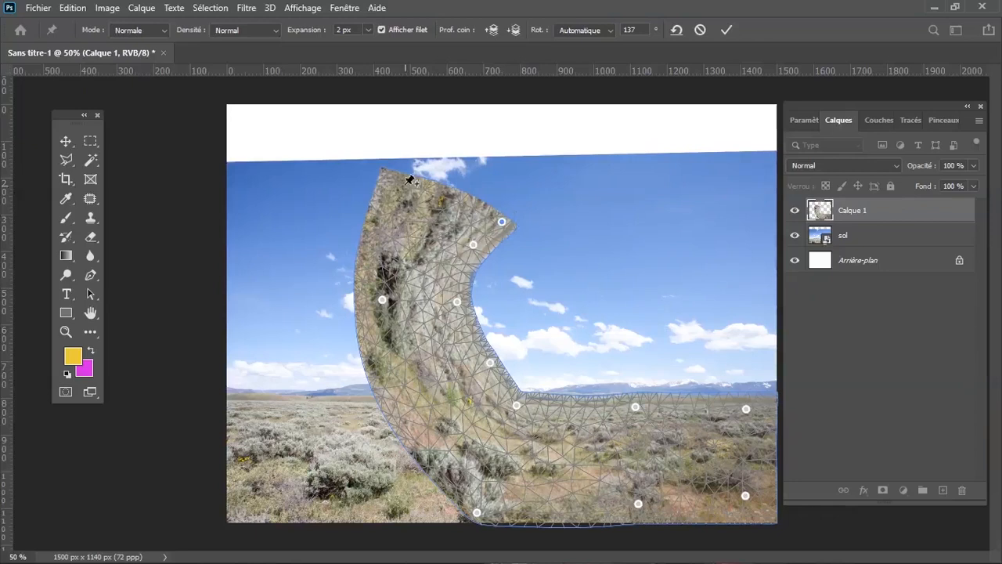
pyautogui.moveTo(396, 184); pyautogui.dragTo(420, 185)
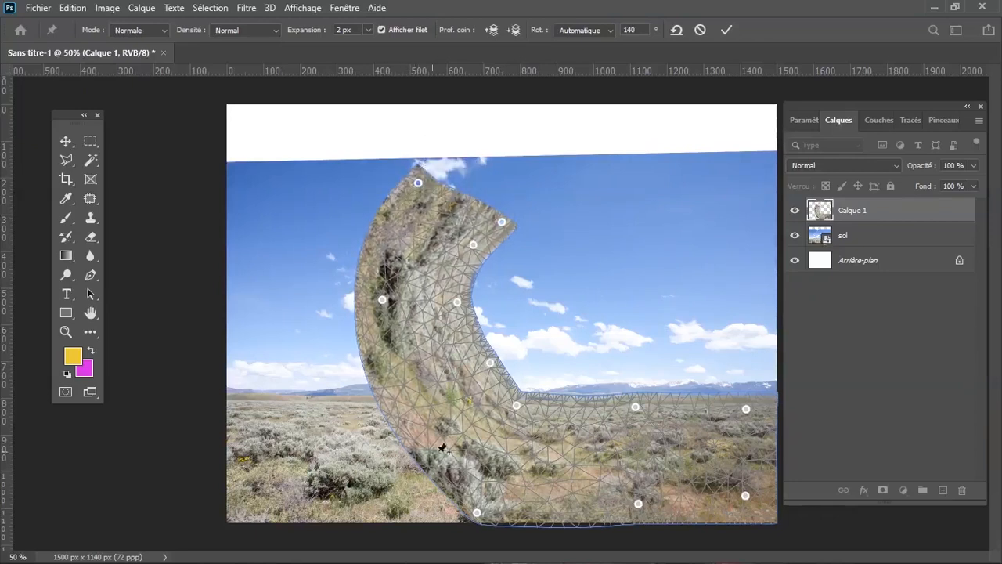
# Round the bend at the wave's base by adding pins on its outer edge and inner curve and repositioning the neighbouring pins
pyautogui.moveTo(477, 513)
pyautogui.mouseDown()
pyautogui.moveTo(470, 520)
pyautogui.moveTo(466, 509)
pyautogui.moveTo(480, 511)
pyautogui.mouseUp()
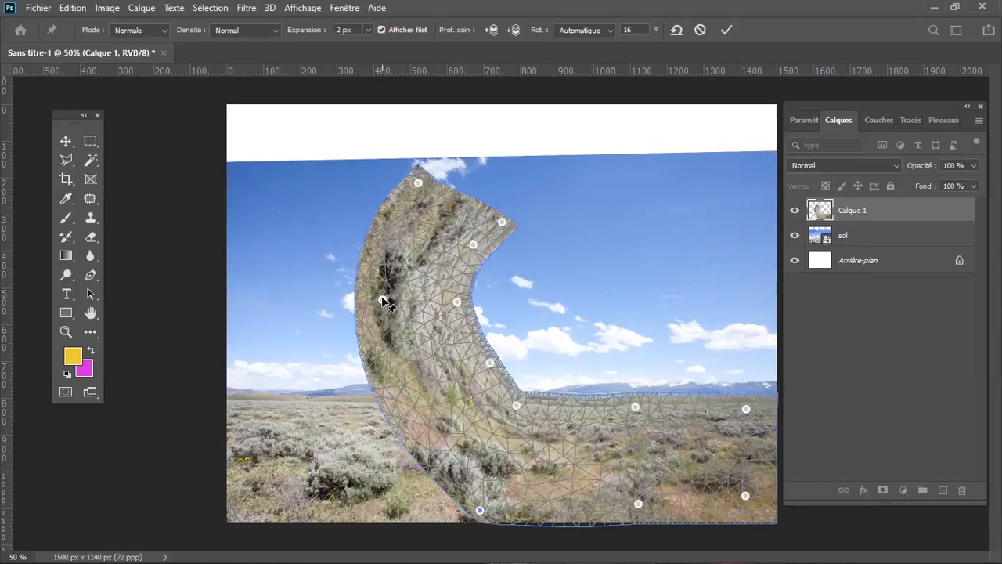
pyautogui.click(402, 404)
pyautogui.moveTo(402, 404); pyautogui.dragTo(390, 407)
pyautogui.moveTo(490, 364); pyautogui.dragTo(477, 364)
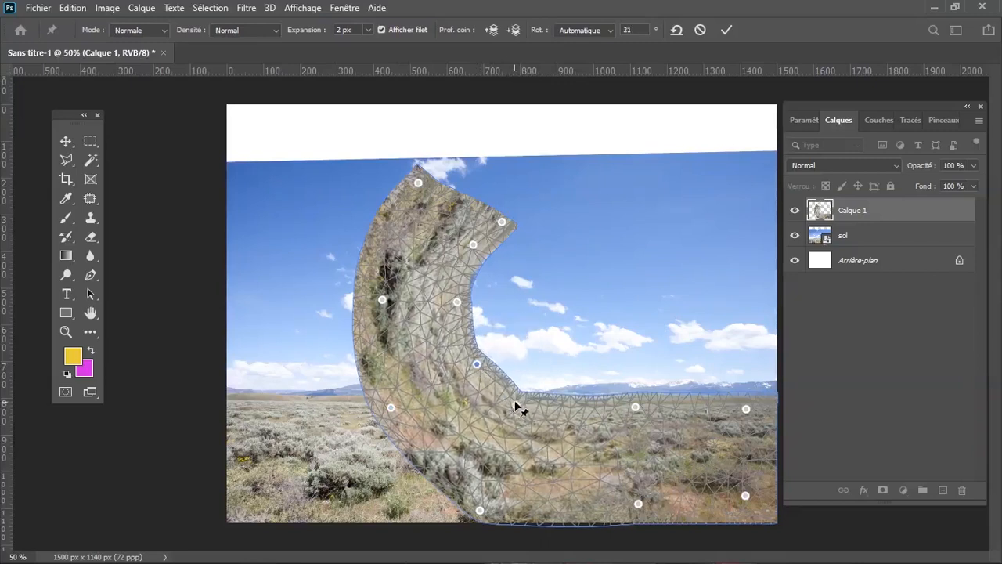
pyautogui.moveTo(516, 407); pyautogui.dragTo(509, 412)
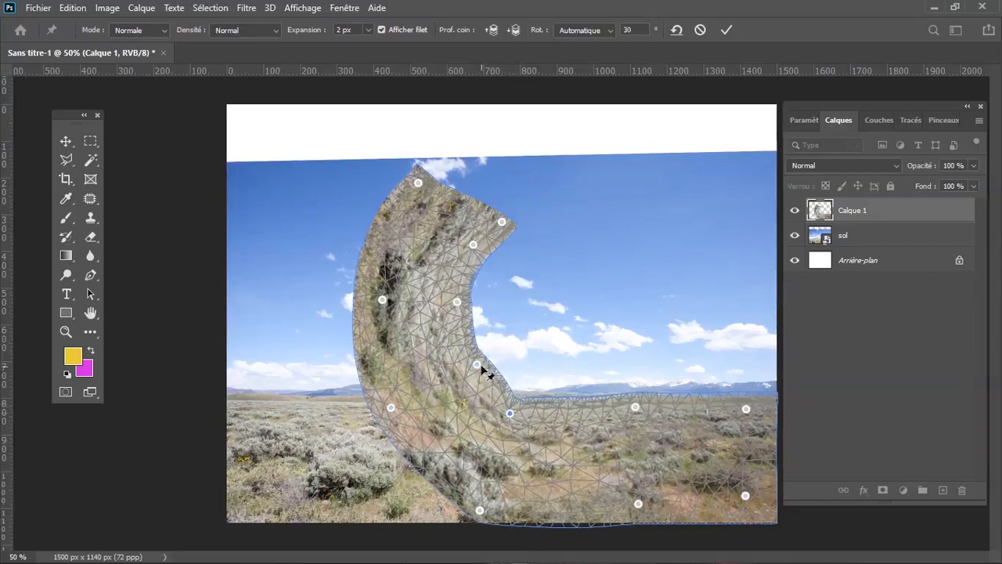
pyautogui.moveTo(476, 371); pyautogui.dragTo(488, 396)
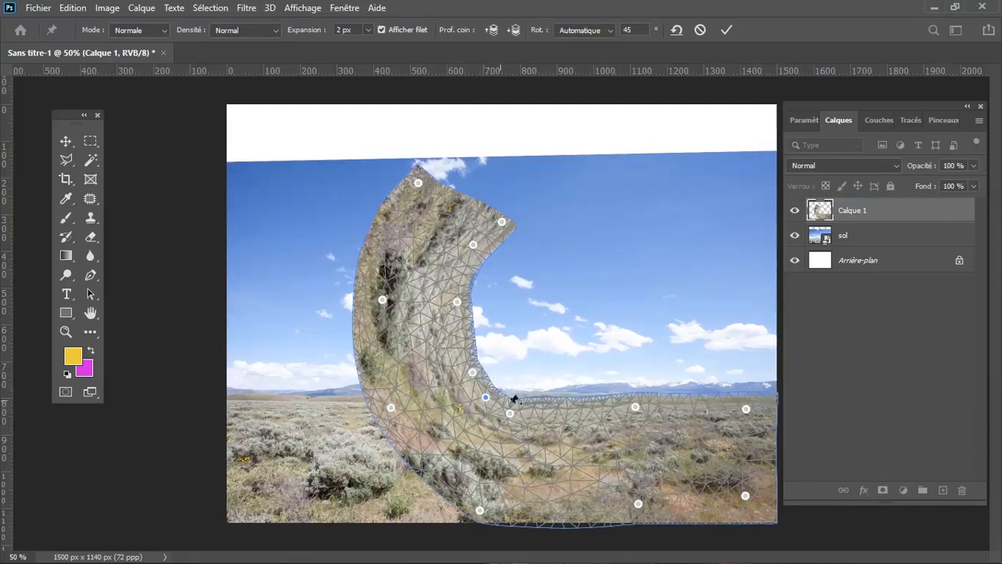
pyautogui.click(474, 373)
# Lower the wave's crest by moving the back, upper inner and tip pins downward
pyautogui.moveTo(457, 300); pyautogui.dragTo(459, 303)
pyautogui.moveTo(473, 245); pyautogui.dragTo(468, 243)
pyautogui.moveTo(384, 301); pyautogui.dragTo(382, 313)
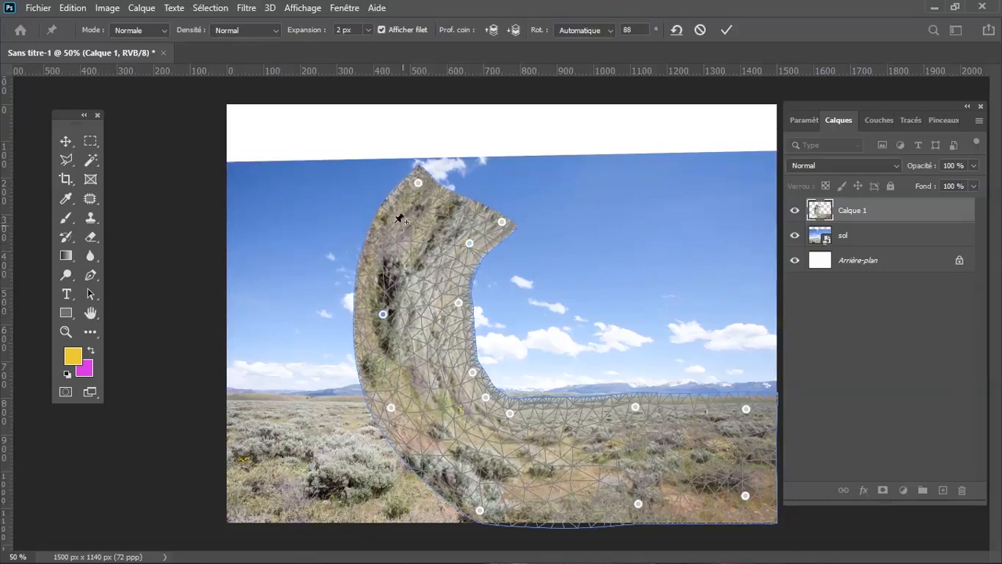
pyautogui.moveTo(419, 184); pyautogui.dragTo(415, 210)
pyautogui.moveTo(469, 244); pyautogui.dragTo(465, 266)
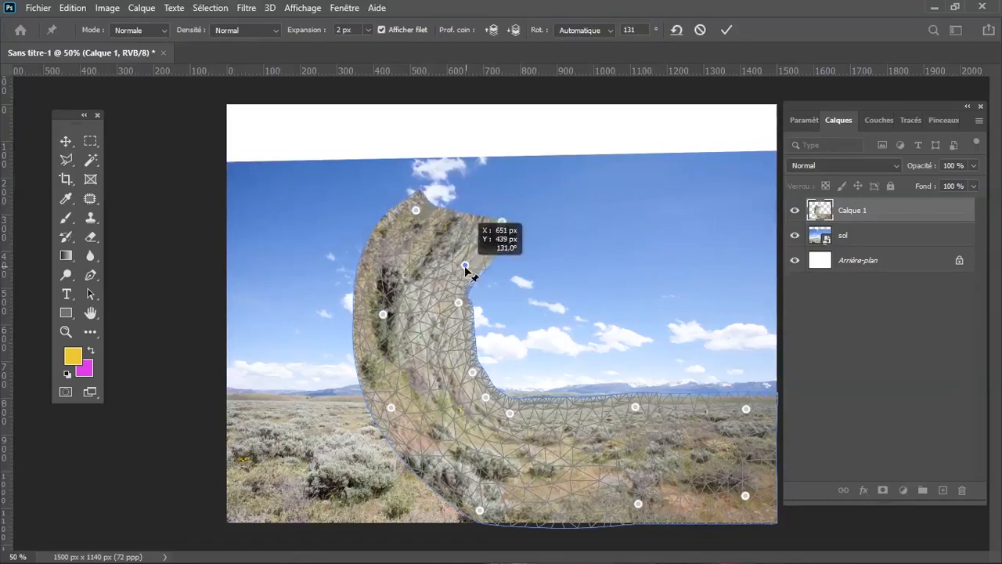
pyautogui.click(502, 225)
pyautogui.click(508, 232)
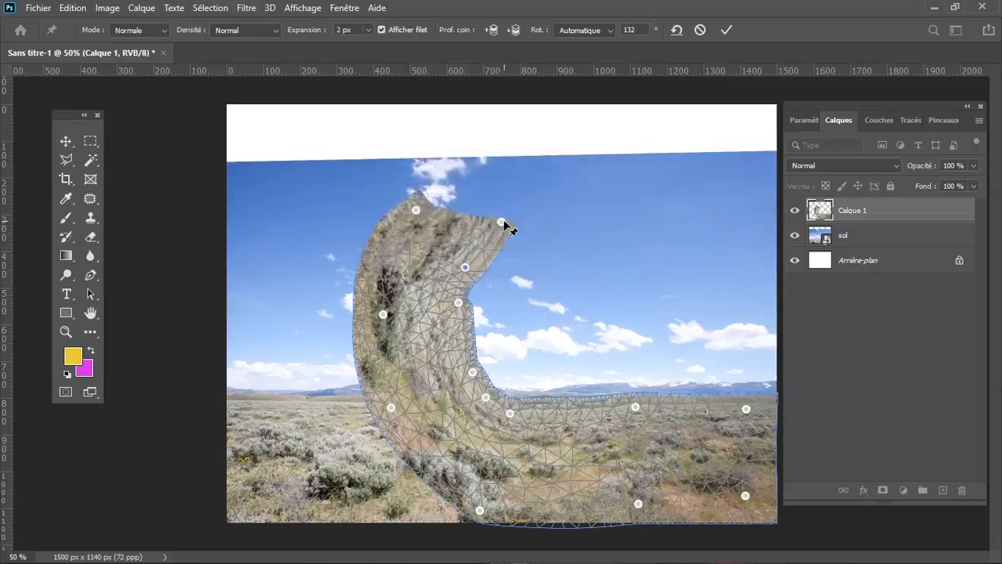
pyautogui.moveTo(504, 234); pyautogui.dragTo(498, 254)
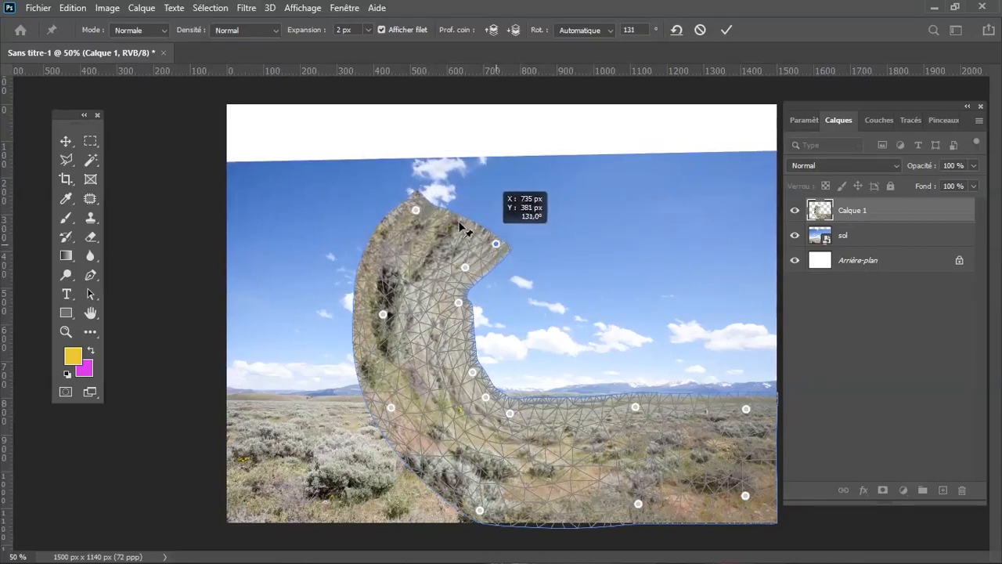
pyautogui.moveTo(422, 213); pyautogui.dragTo(421, 205)
# Compare the wave with the reference image and even out its curve by adjusting the inner, base, back and crest pins
pyautogui.hotkey('alt', 'Tab')
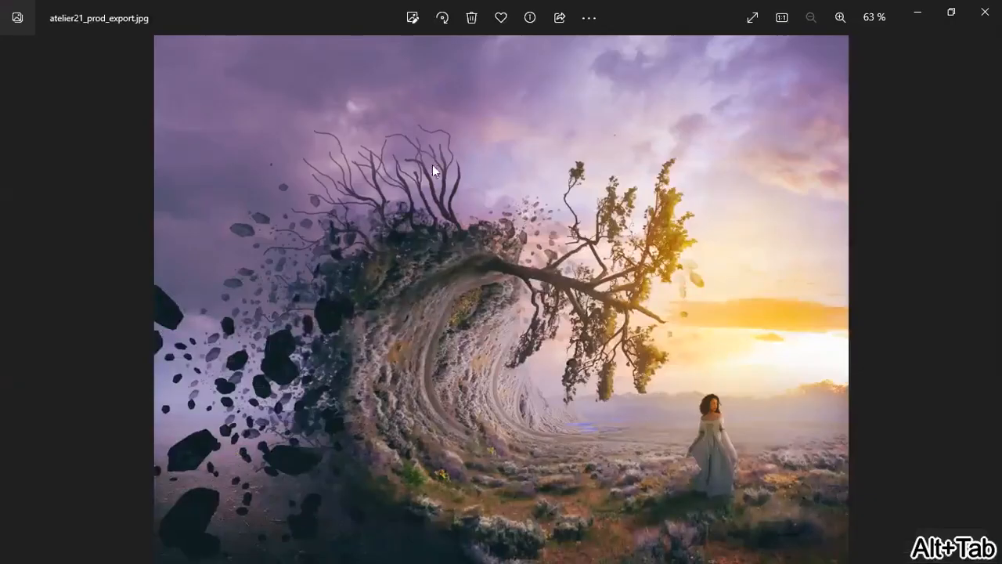
pyautogui.hotkey('alt', 'Tab')
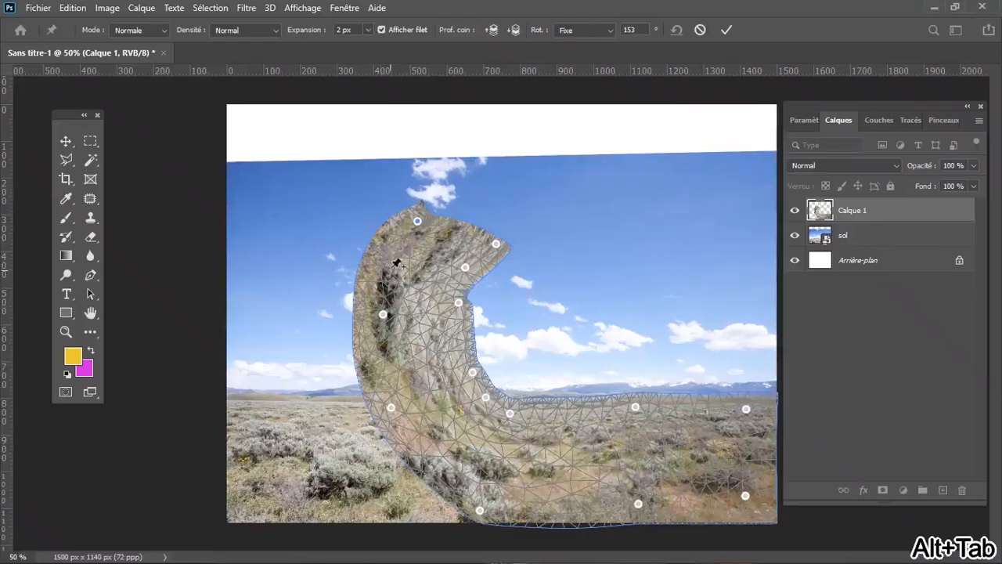
pyautogui.click(464, 267)
pyautogui.moveTo(459, 304); pyautogui.dragTo(458, 324)
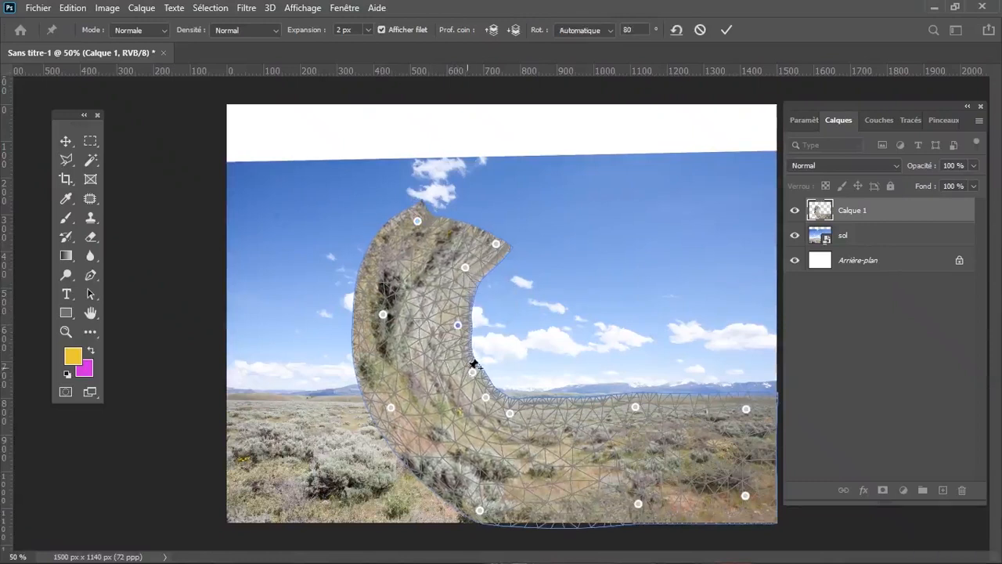
pyautogui.moveTo(511, 414); pyautogui.dragTo(514, 405)
pyautogui.click(483, 397)
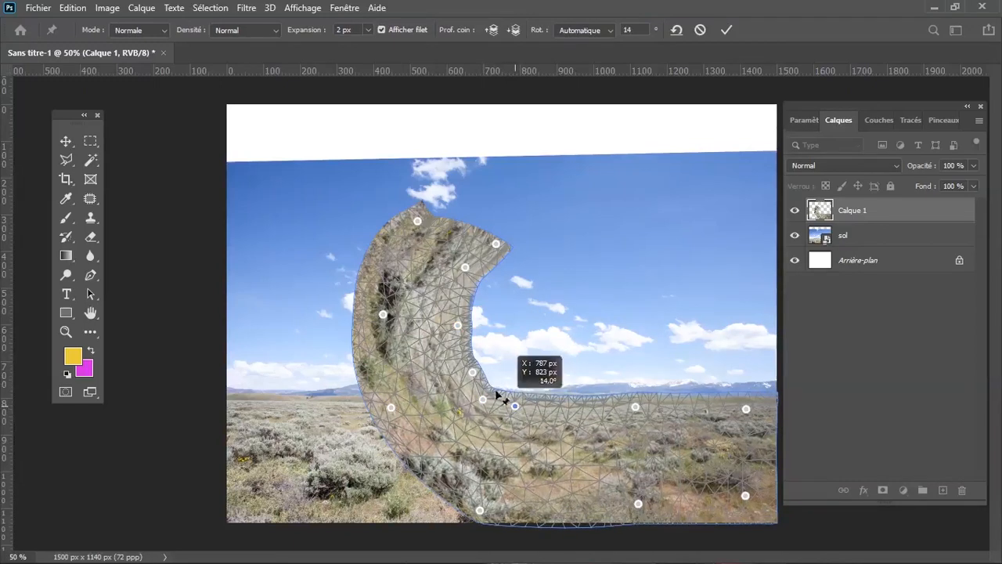
pyautogui.moveTo(392, 411); pyautogui.dragTo(391, 420)
pyautogui.moveTo(418, 221); pyautogui.dragTo(411, 225)
pyautogui.click(495, 244)
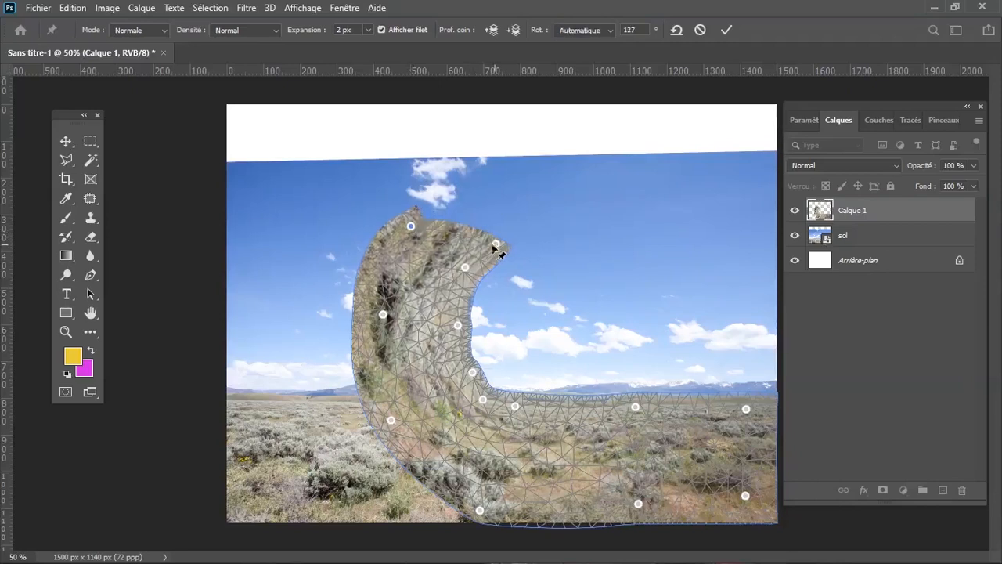
pyautogui.moveTo(464, 266); pyautogui.dragTo(463, 280)
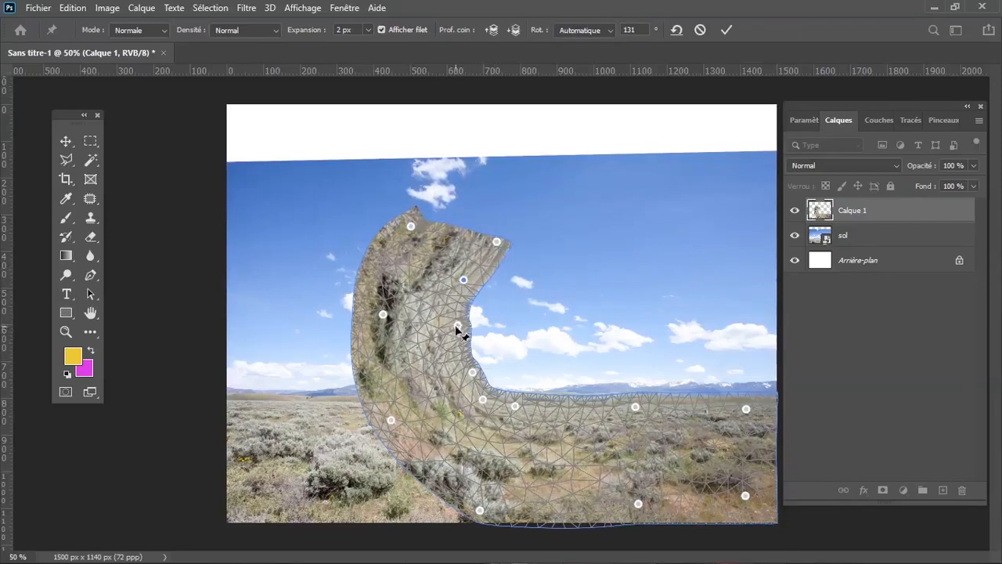
# Deepen the wave's inner hollow by shifting the inner pins outward, lower the back pin slightly, and compare with the reference image
pyautogui.moveTo(525, 407); pyautogui.dragTo(527, 411)
pyautogui.click(483, 402)
pyautogui.moveTo(473, 378); pyautogui.dragTo(463, 378)
pyautogui.moveTo(459, 329); pyautogui.dragTo(448, 329)
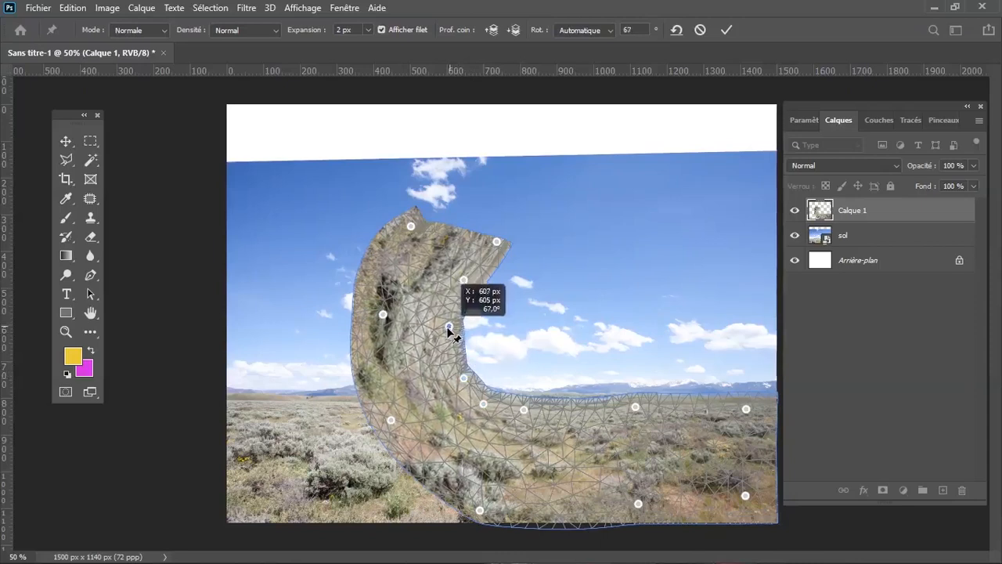
pyautogui.moveTo(463, 281); pyautogui.dragTo(460, 277)
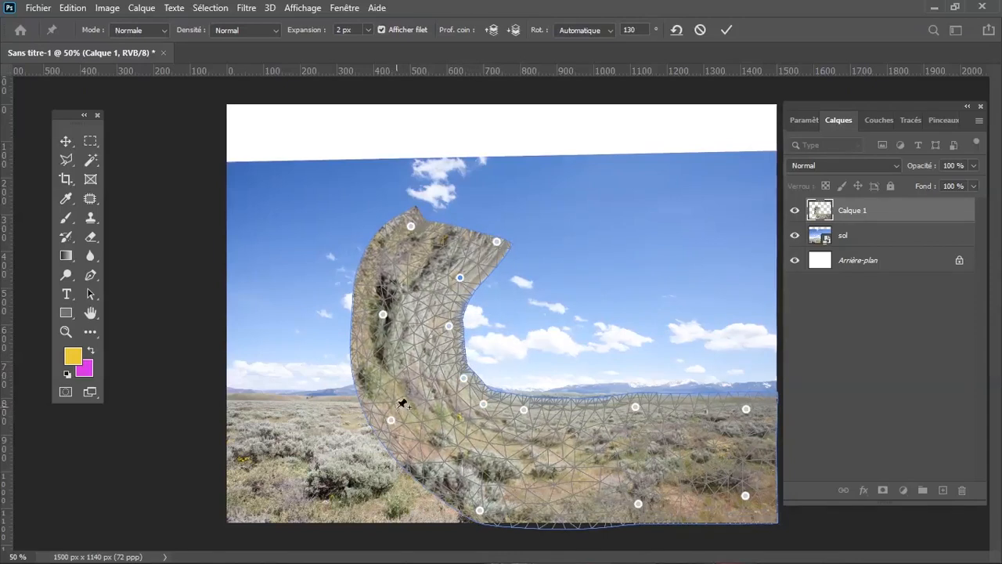
pyautogui.moveTo(390, 421); pyautogui.dragTo(389, 425)
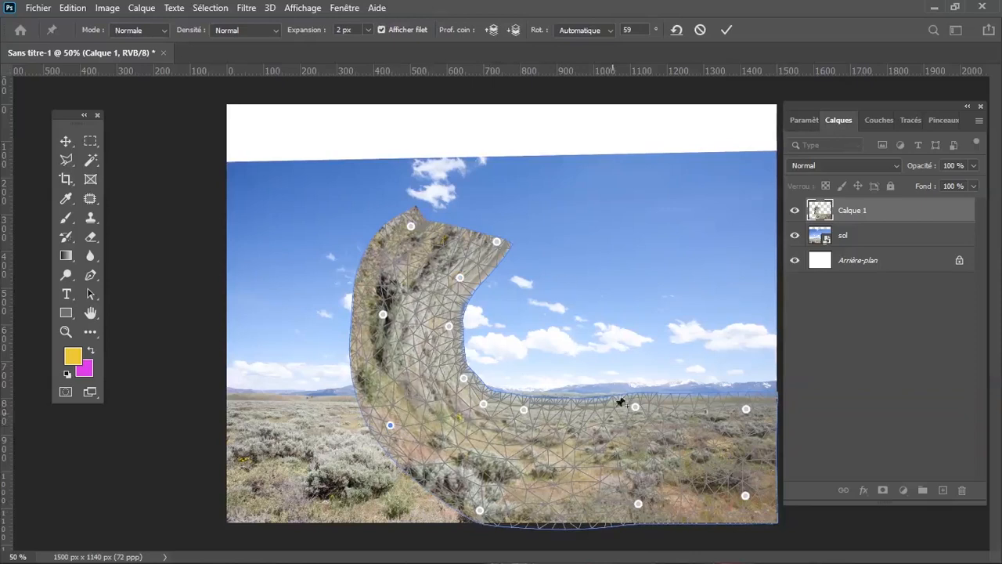
pyautogui.hotkey('alt', 'Tab')
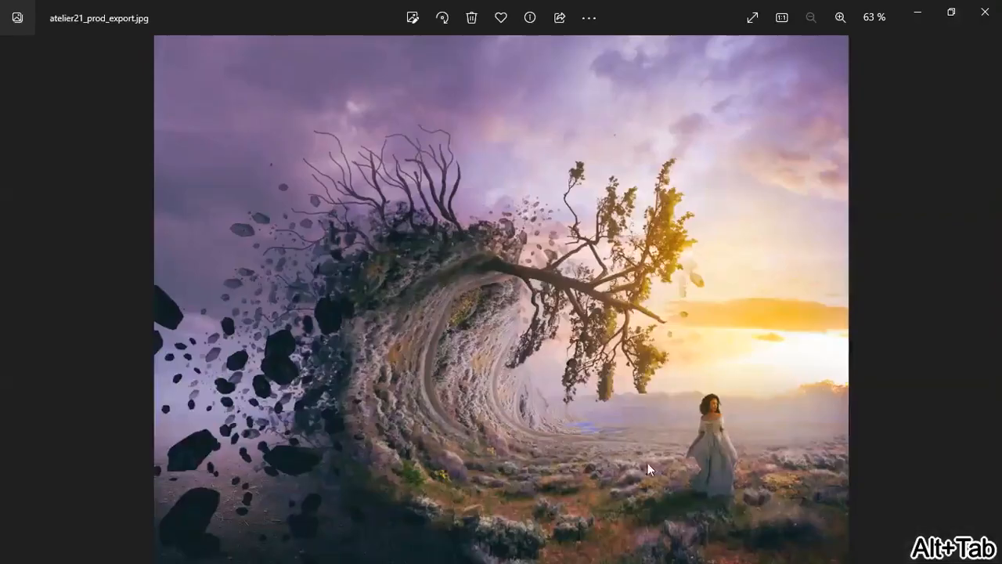
# Return to Photoshop and refine the wave's upper part by nudging the back pin outward and lowering the crest, upper inner and tip pins
pyautogui.hotkey('alt', 'Tab')
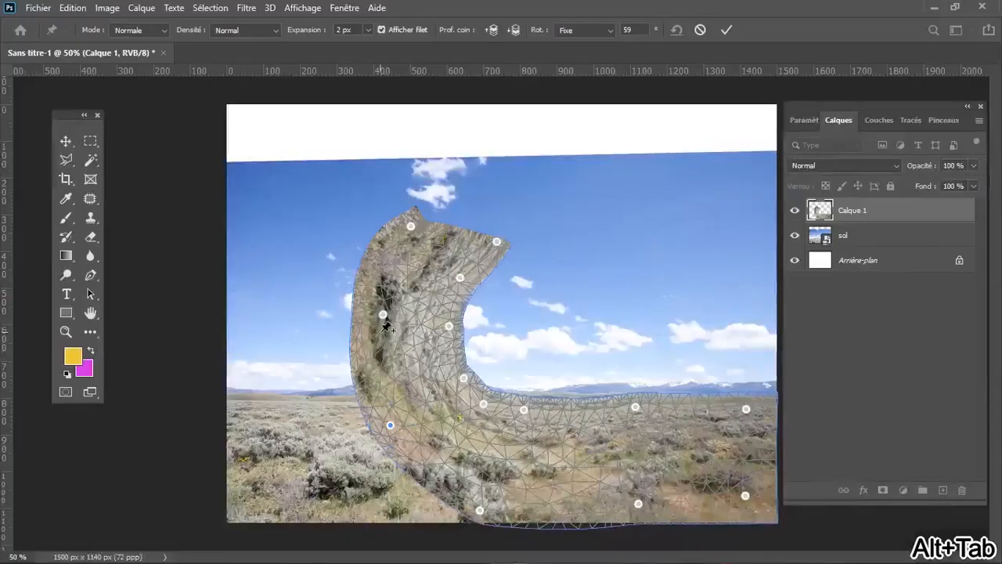
pyautogui.moveTo(381, 312); pyautogui.dragTo(377, 317)
pyautogui.moveTo(410, 226); pyautogui.dragTo(458, 284)
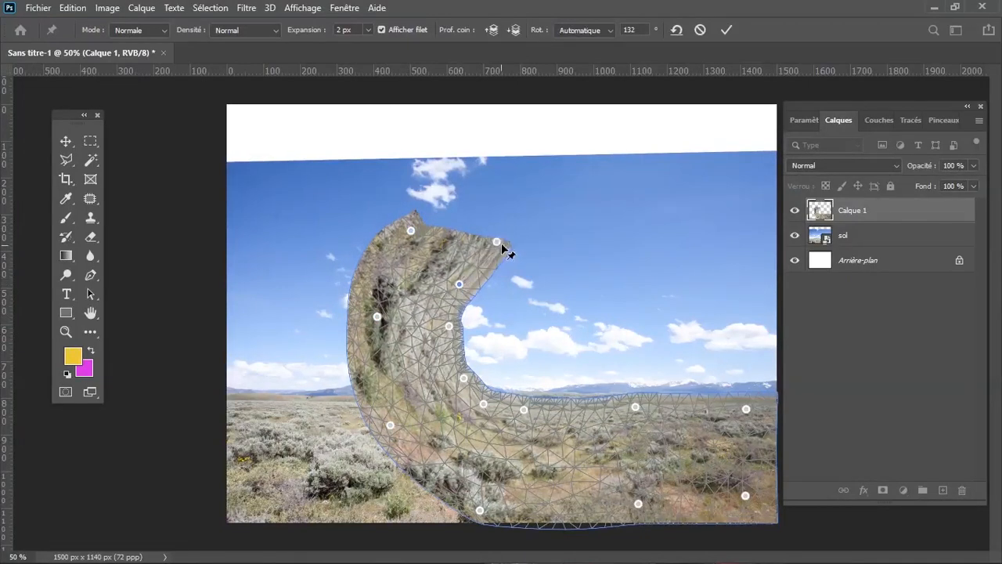
pyautogui.moveTo(496, 241); pyautogui.dragTo(497, 250)
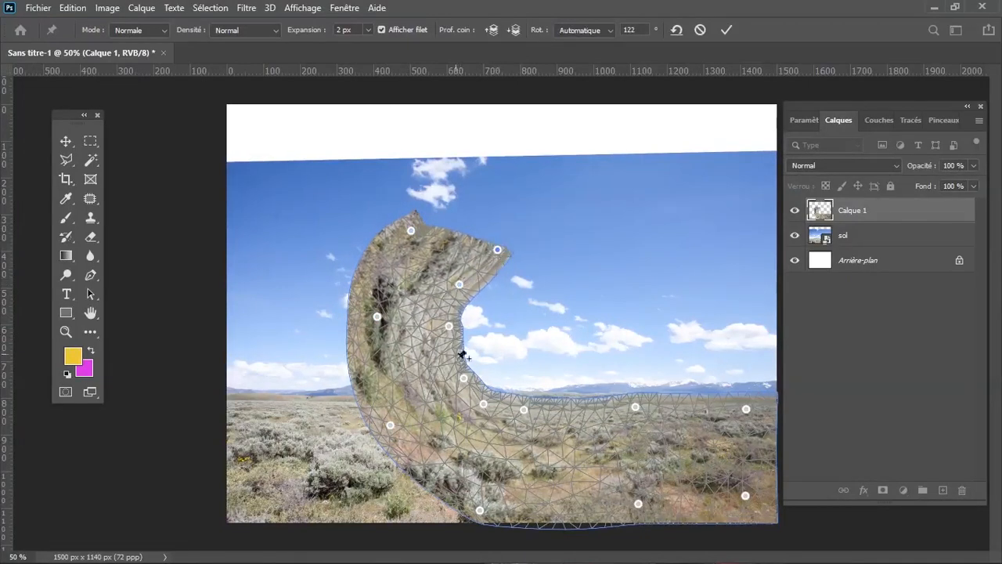
# Deepen the wave's hollow by shifting the two inner pins outward, lower the horizon pin slightly, and apply the Puppet Warp
pyautogui.moveTo(463, 379); pyautogui.dragTo(460, 381)
pyautogui.moveTo(447, 323); pyautogui.dragTo(438, 326)
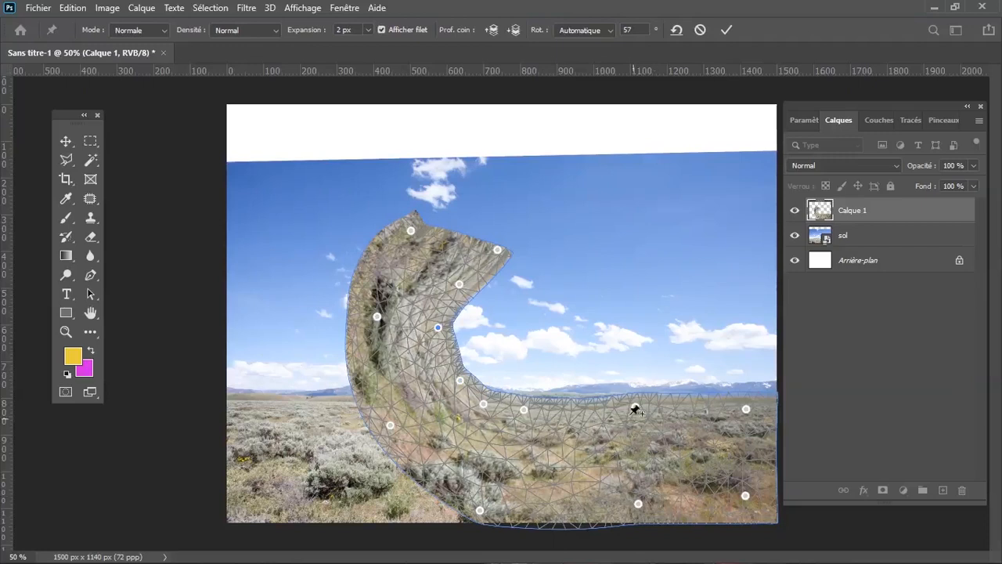
pyautogui.moveTo(635, 409); pyautogui.dragTo(635, 412)
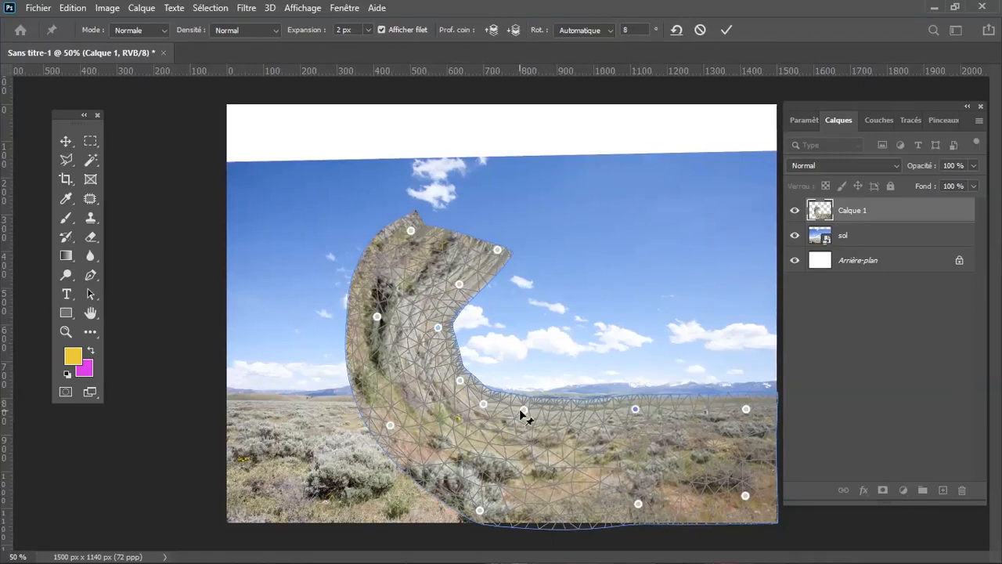
pyautogui.click(523, 410)
pyautogui.press('Return')
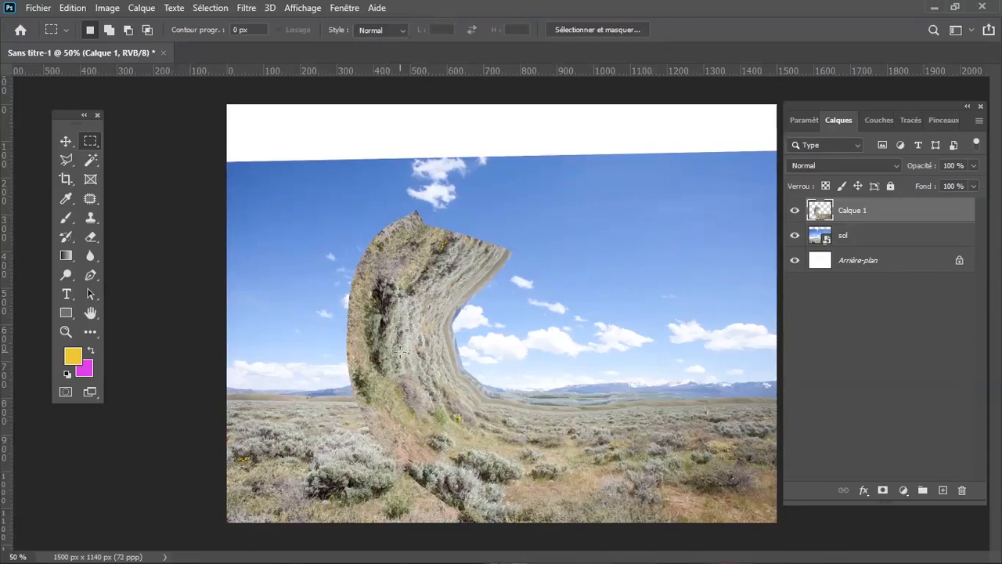
# Place the image sol2.jpg as an embedded layer in the document at its default size
pyautogui.click(39, 8)
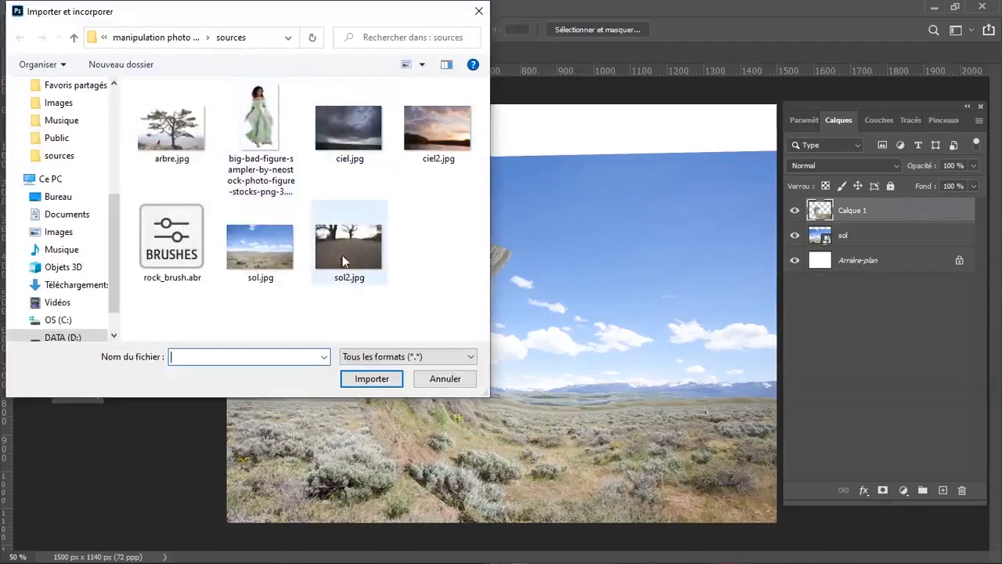
pyautogui.click(353, 250)
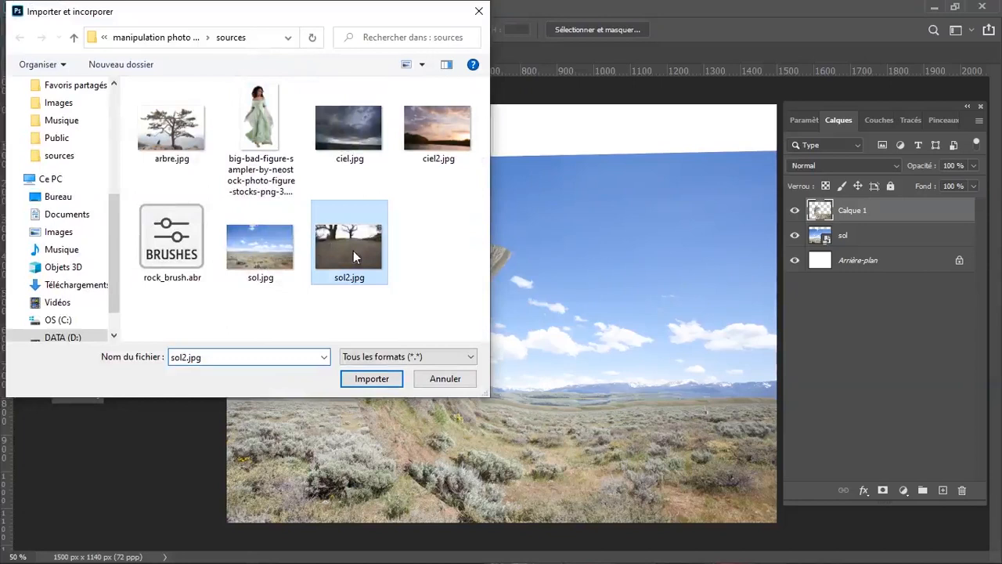
pyautogui.click(371, 379)
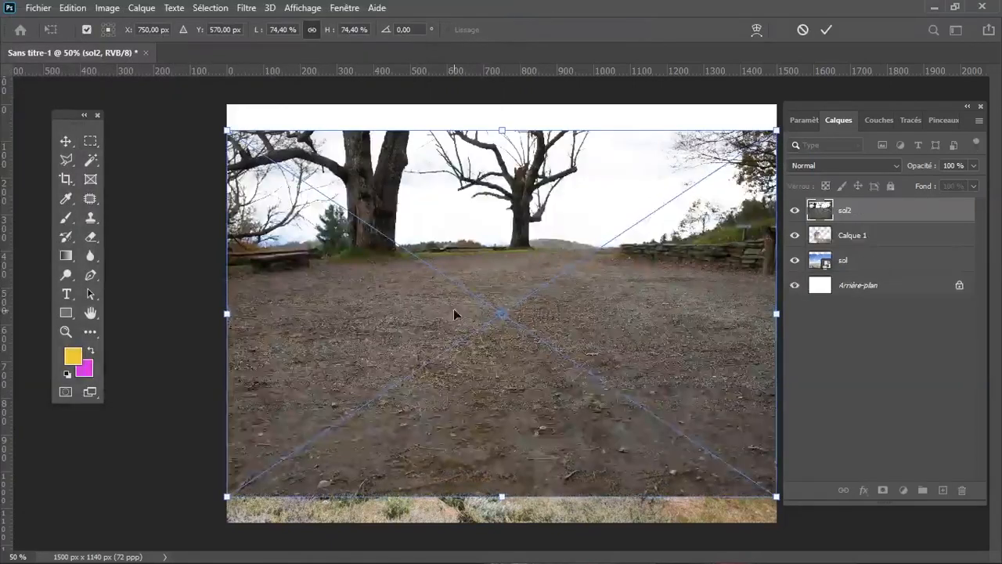
pyautogui.hotkey('alt', 'Tab')
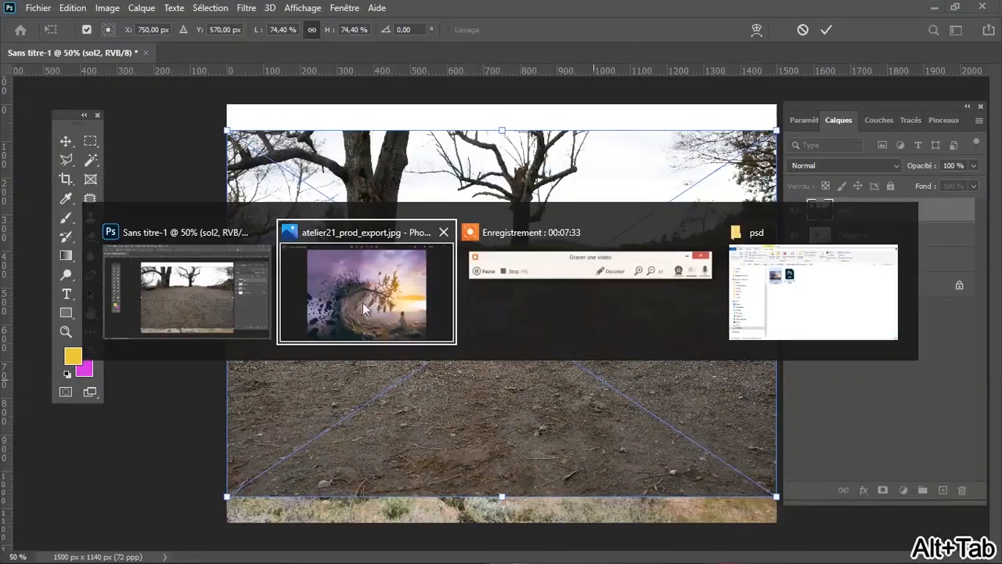
pyautogui.click(198, 295)
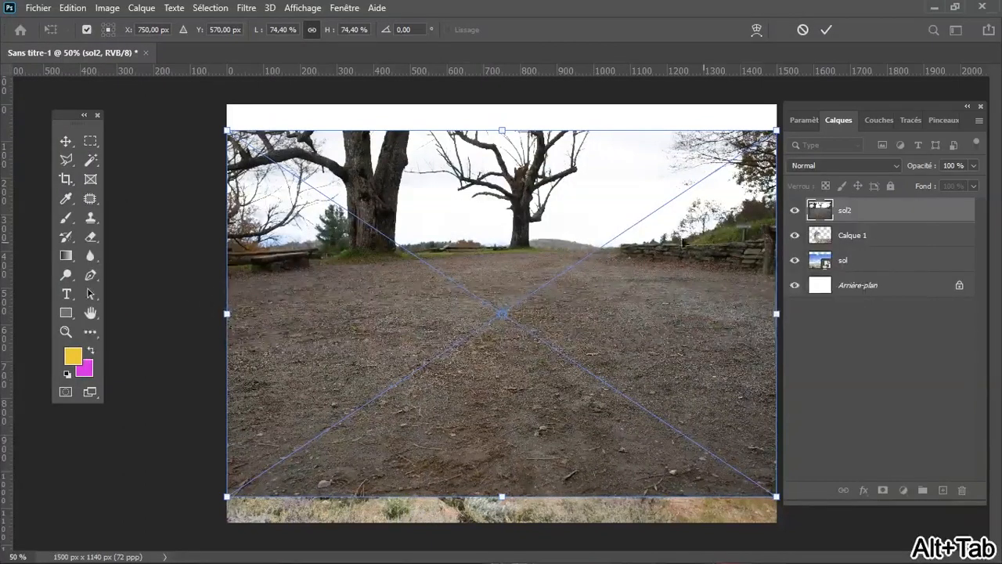
pyautogui.doubleClick(607, 210)
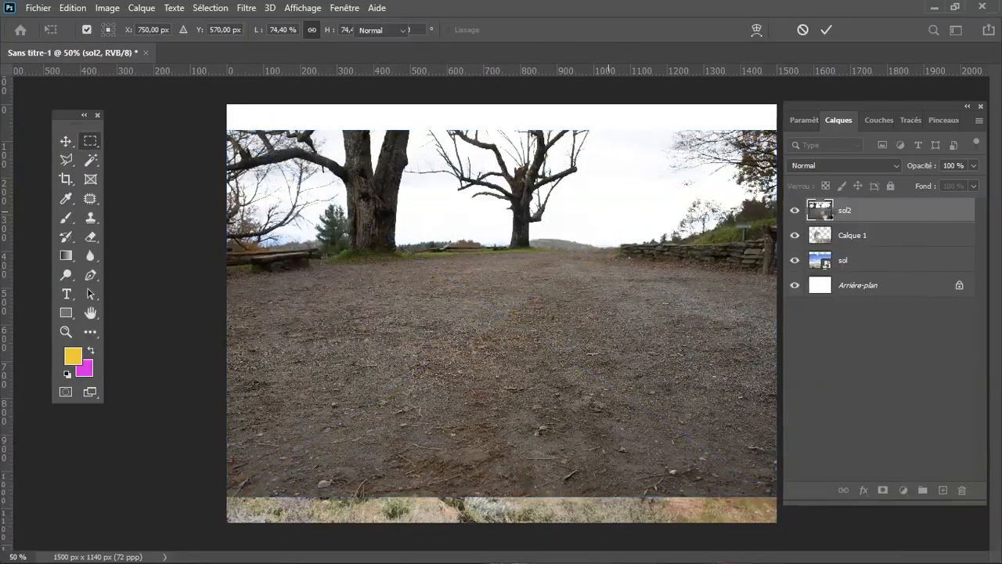
# Put the sol2 layer beneath Calque 1 and shift it down and left so its dirt ground lines up with the horizon behind the wave
pyautogui.moveTo(824, 213); pyautogui.dragTo(819, 245)
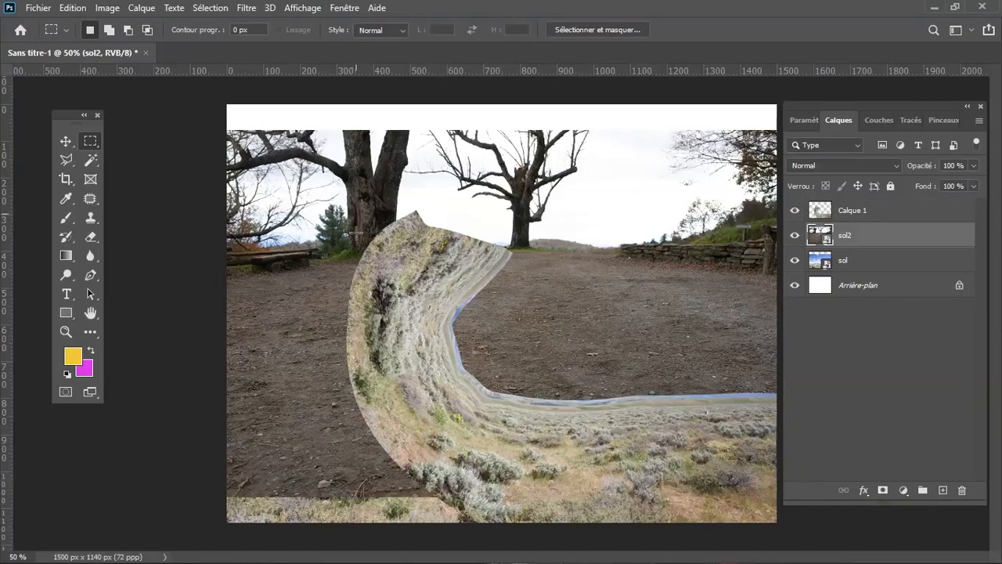
pyautogui.press('v')
pyautogui.moveTo(321, 285); pyautogui.dragTo(224, 450)
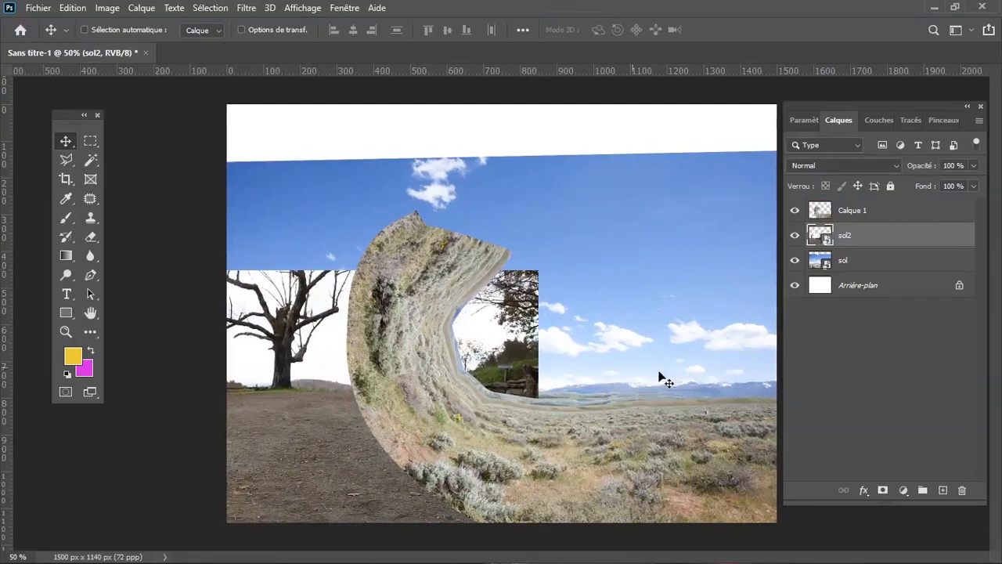
# Add a layer mask to sol2 and fade out its upper part with a short vertical black-to-transparent linear gradient just below the horizon
pyautogui.click(883, 491)
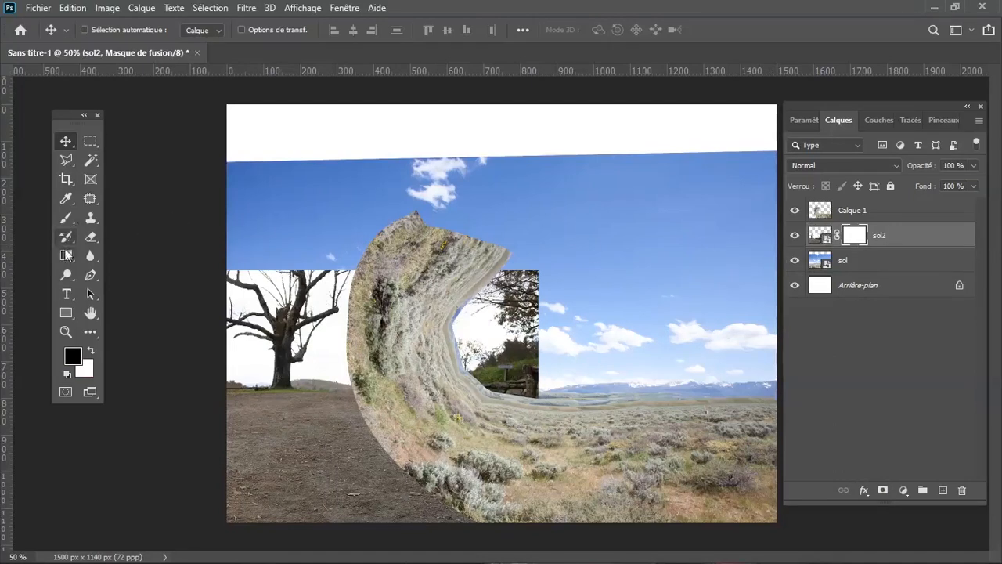
pyautogui.click(67, 255)
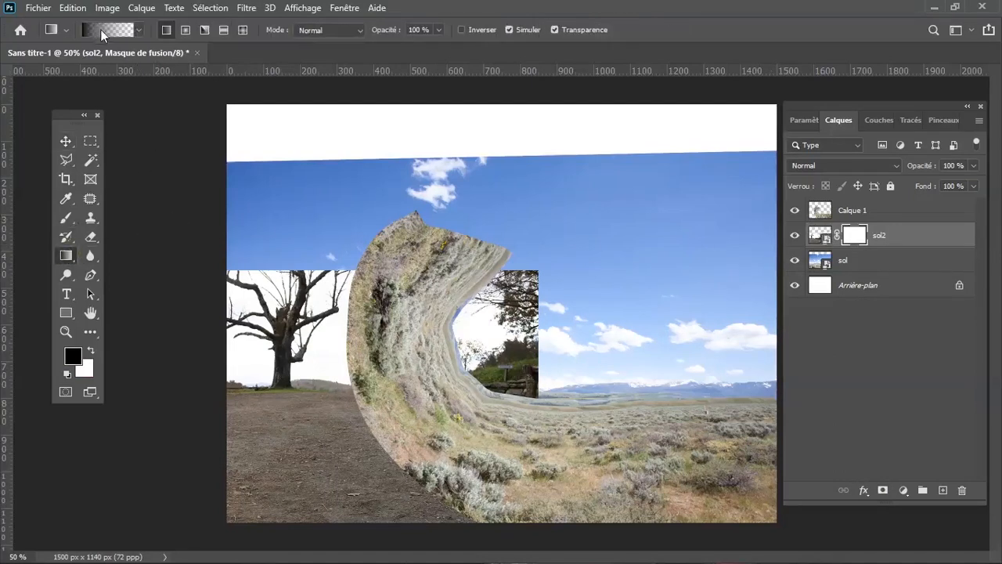
pyautogui.click(103, 31)
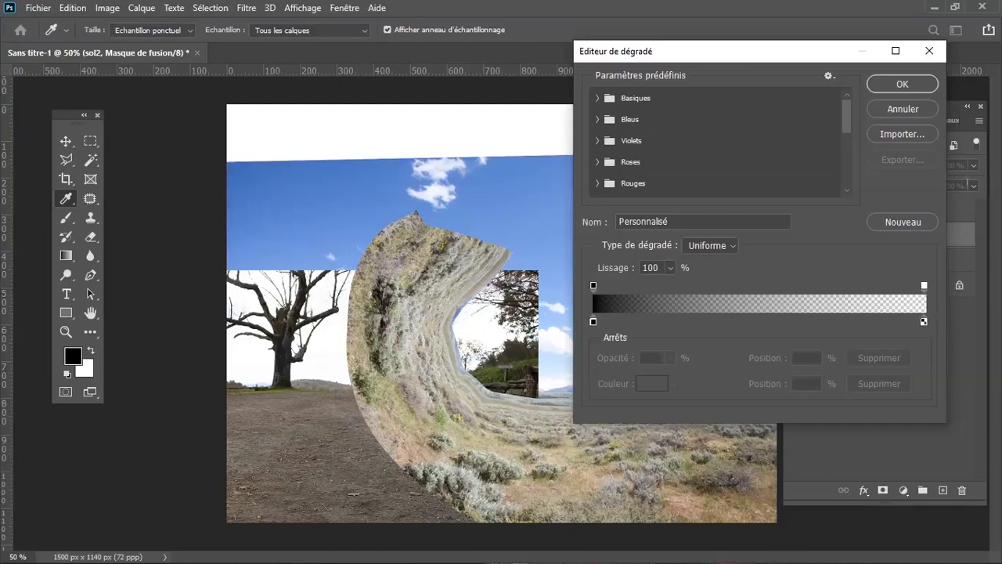
pyautogui.click(931, 53)
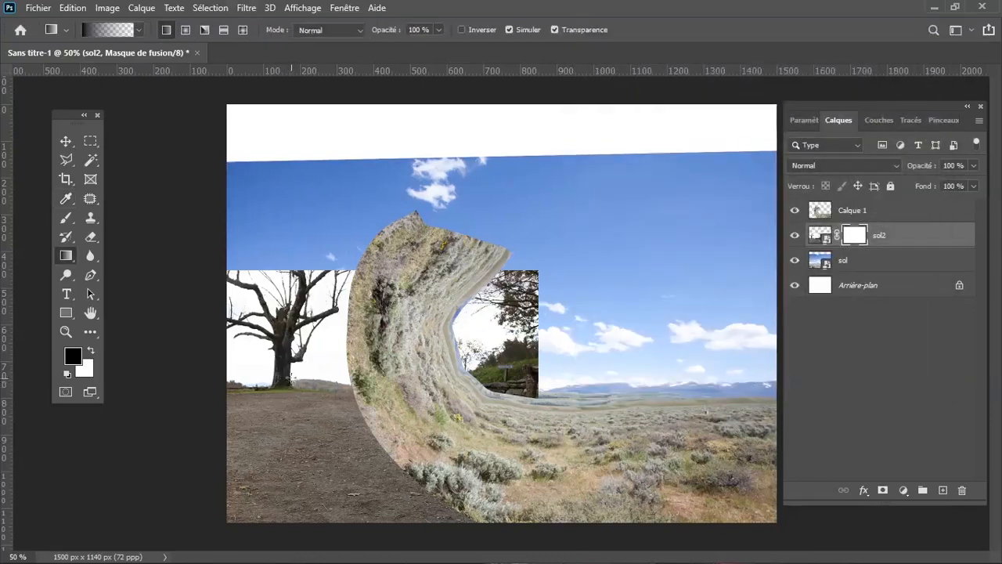
pyautogui.moveTo(291, 386); pyautogui.dragTo(289, 441)
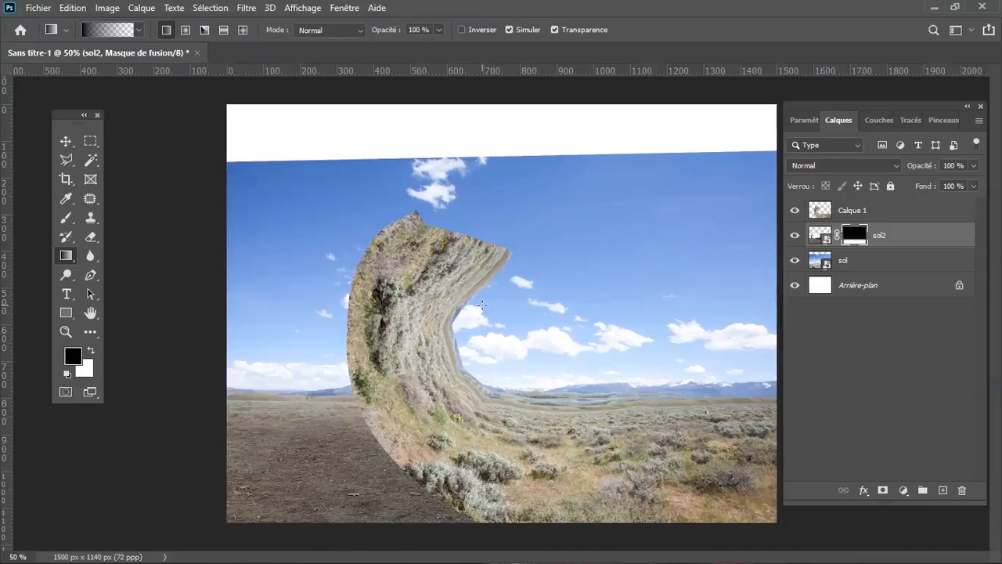
# Rename the warped ground layer Calque 1 as "vague"
pyautogui.doubleClick(848, 211)
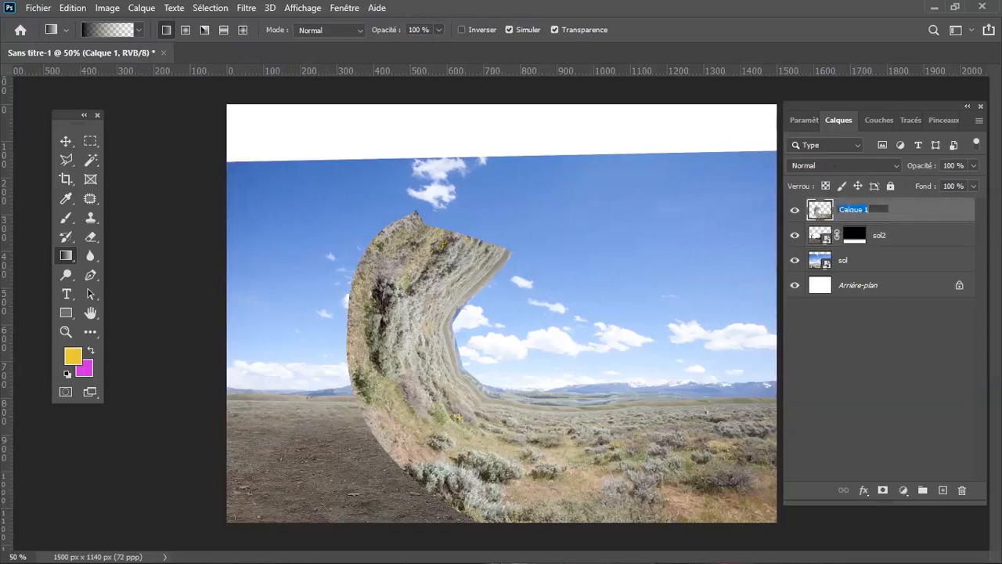
pyautogui.write('vacu')
pyautogui.write('e')
pyautogui.press('Return')
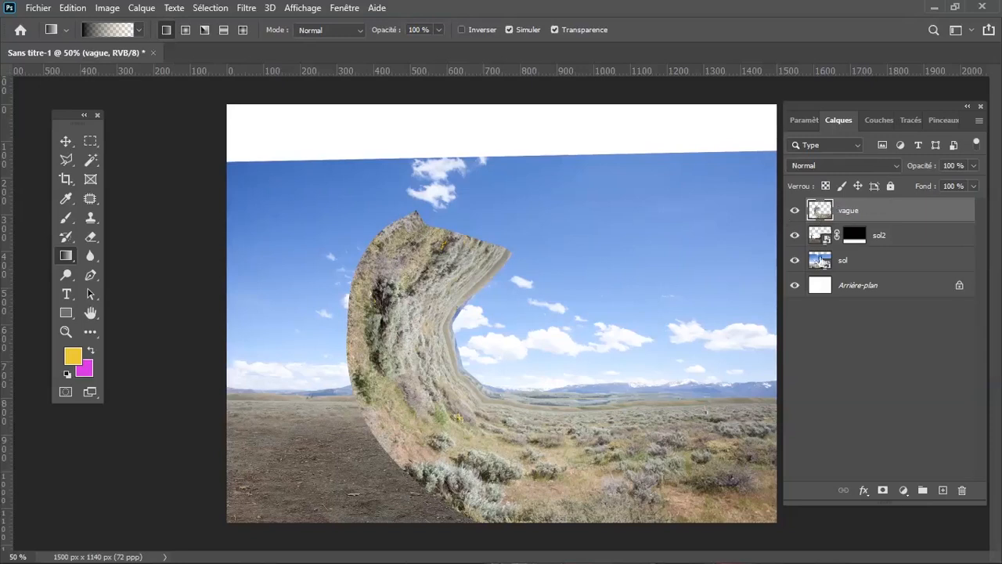
# Group the vague, sol2 and sol layers and name the group "sols"
pyautogui.keyDown('shift'); pyautogui.click(820, 260); pyautogui.keyUp('shift')
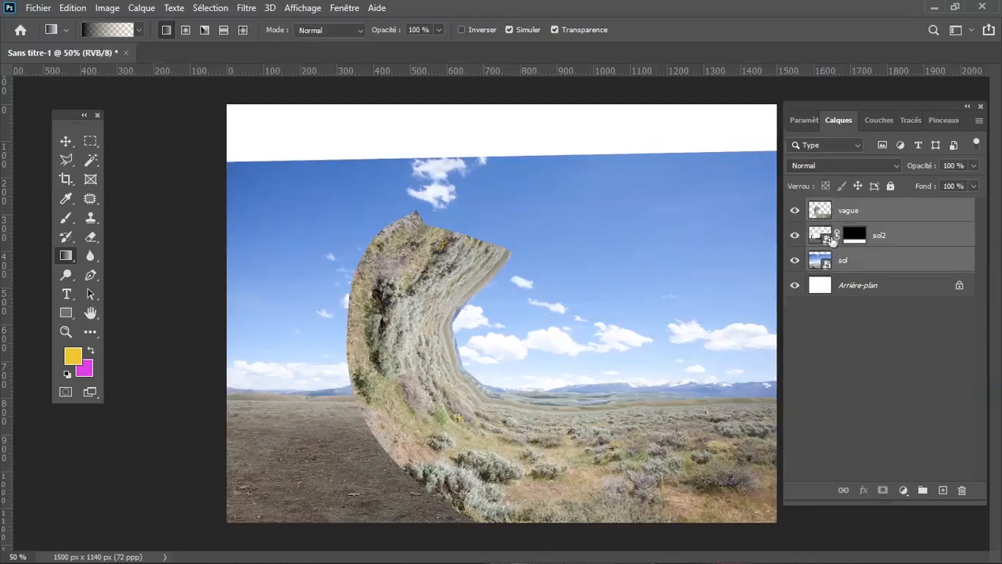
pyautogui.click(822, 238)
pyautogui.click(827, 206)
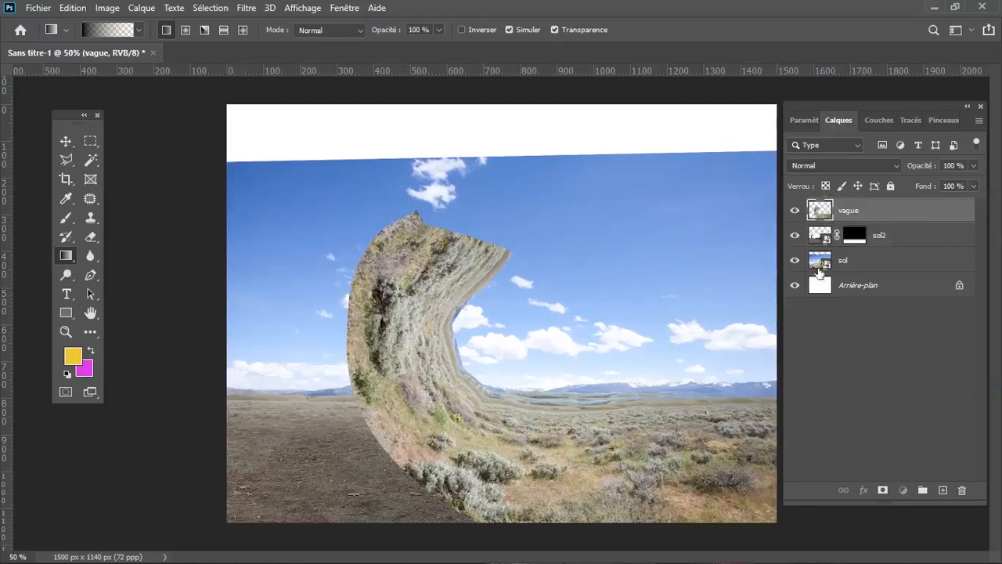
pyautogui.keyDown('shift'); pyautogui.click(841, 264); pyautogui.keyUp('shift')
pyautogui.hotkey('ctrl', 'g')
pyautogui.doubleClick(855, 210)
pyautogui.write('sols')
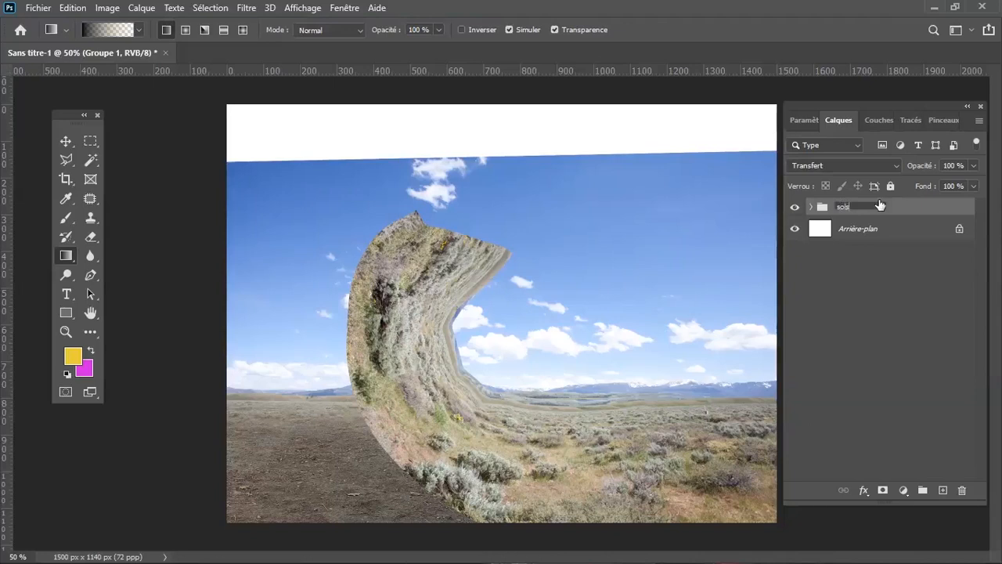
pyautogui.press('Return')
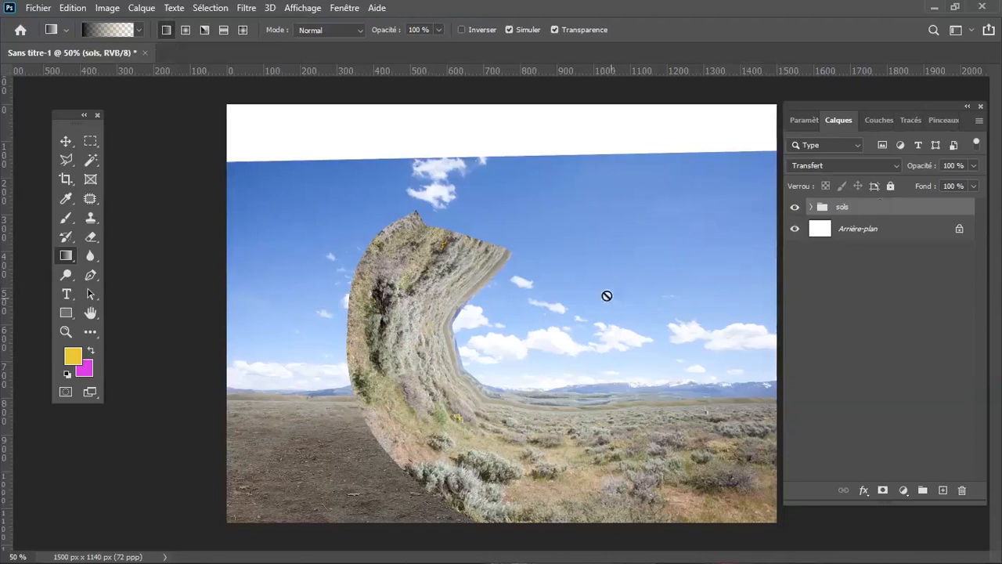